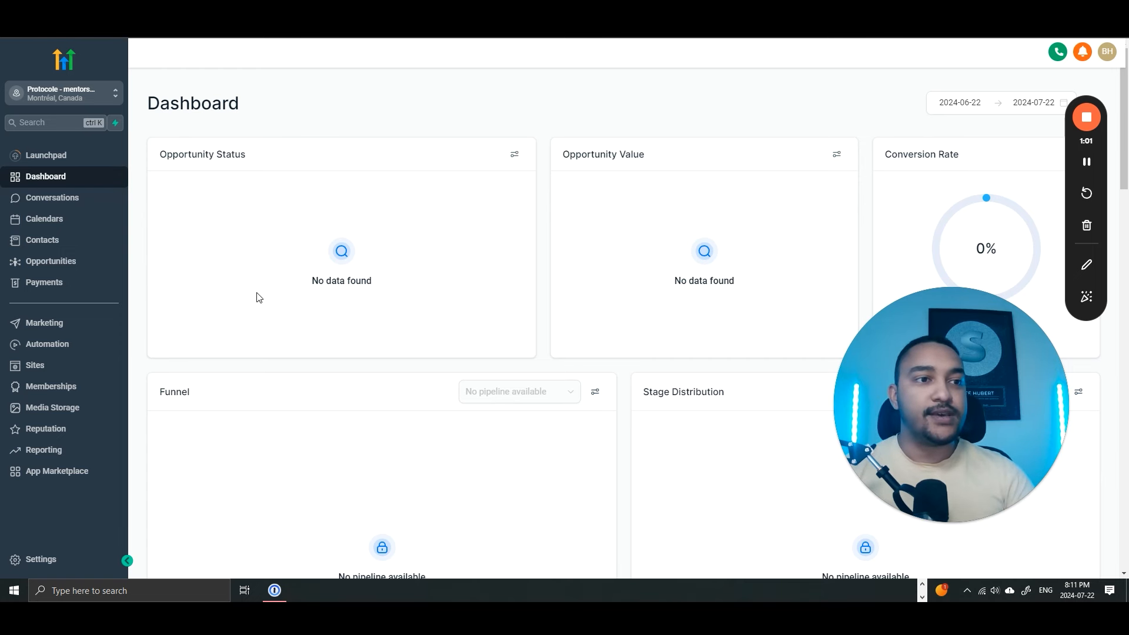
{"action": "scroll", "coordinate": [258, 294], "scroll_direction": "down", "scroll_amount": 1}
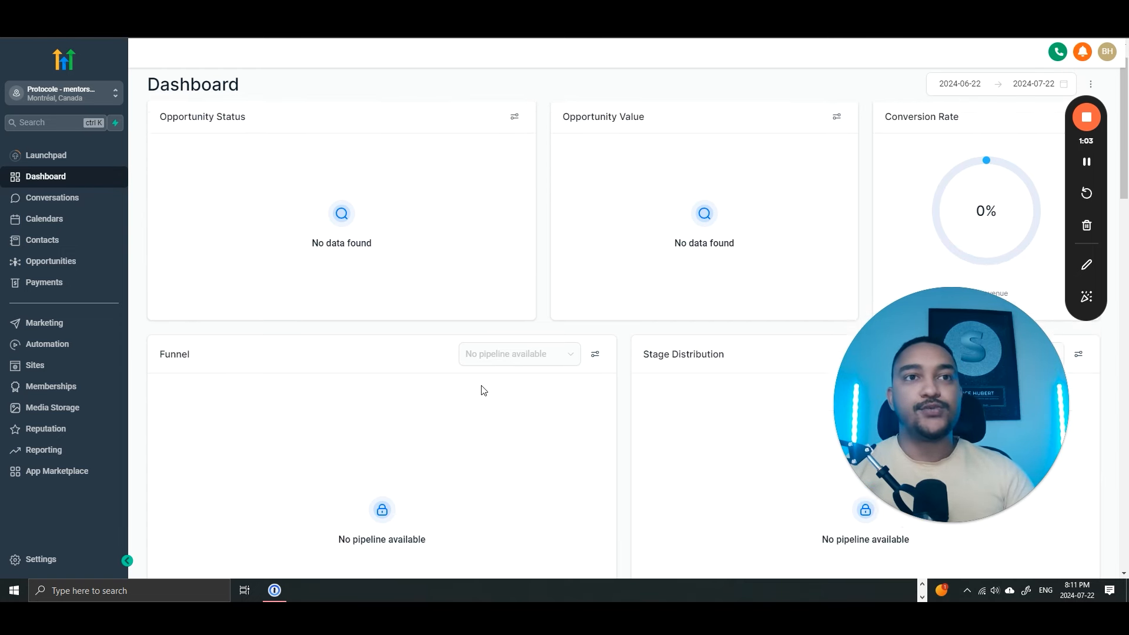
{"action": "left_click", "coordinate": [980, 105]}
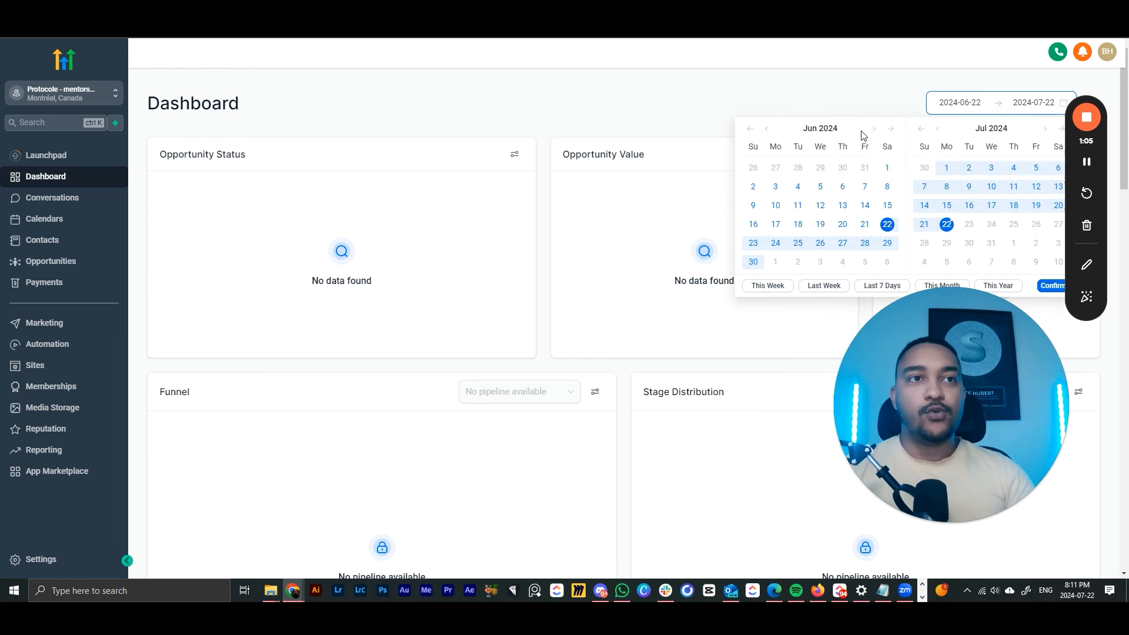
{"action": "left_click", "coordinate": [824, 94]}
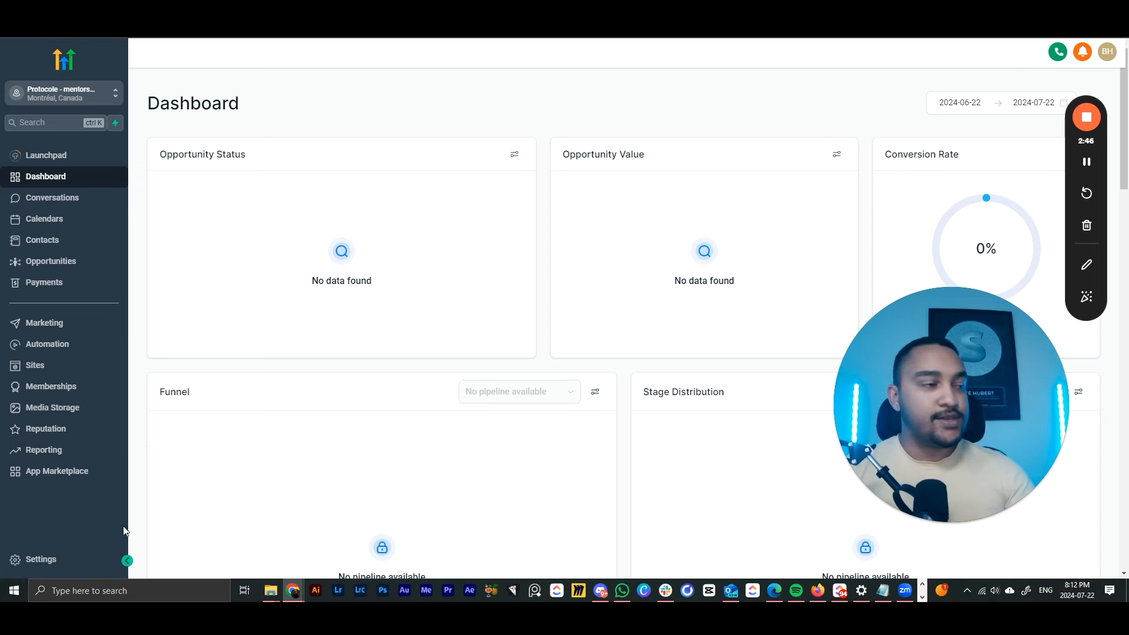
Open the account settings and examine the General Information fields of the business profile, including business name, email and phone.
{"action": "left_click", "coordinate": [38, 560]}
{"action": "mouse_move", "coordinate": [935, 342]}
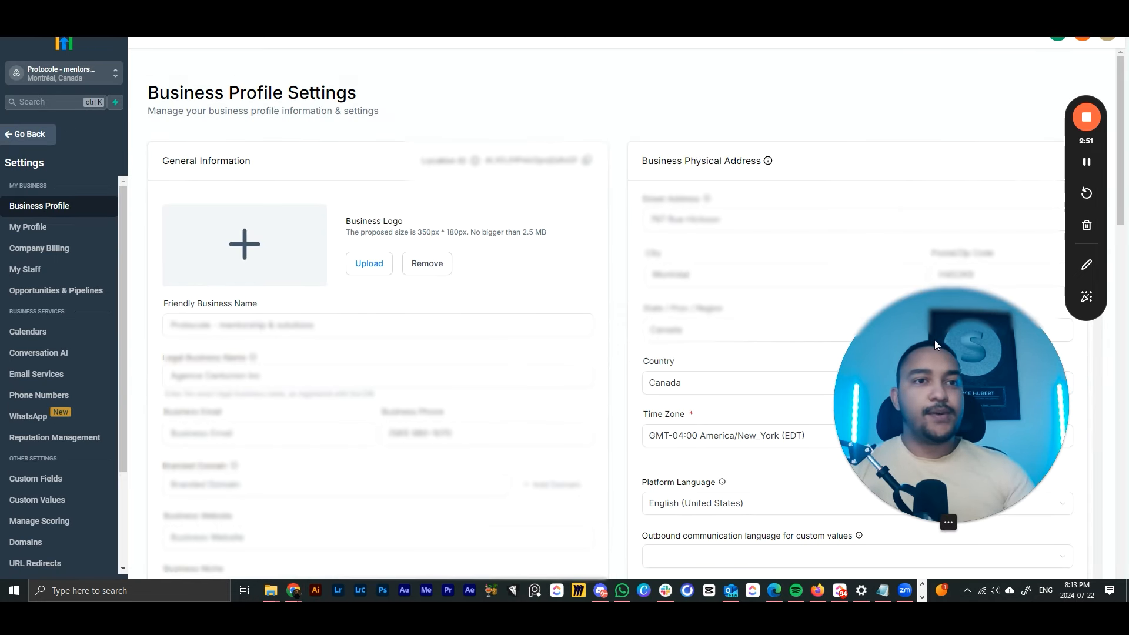
{"action": "left_click", "coordinate": [934, 523]}
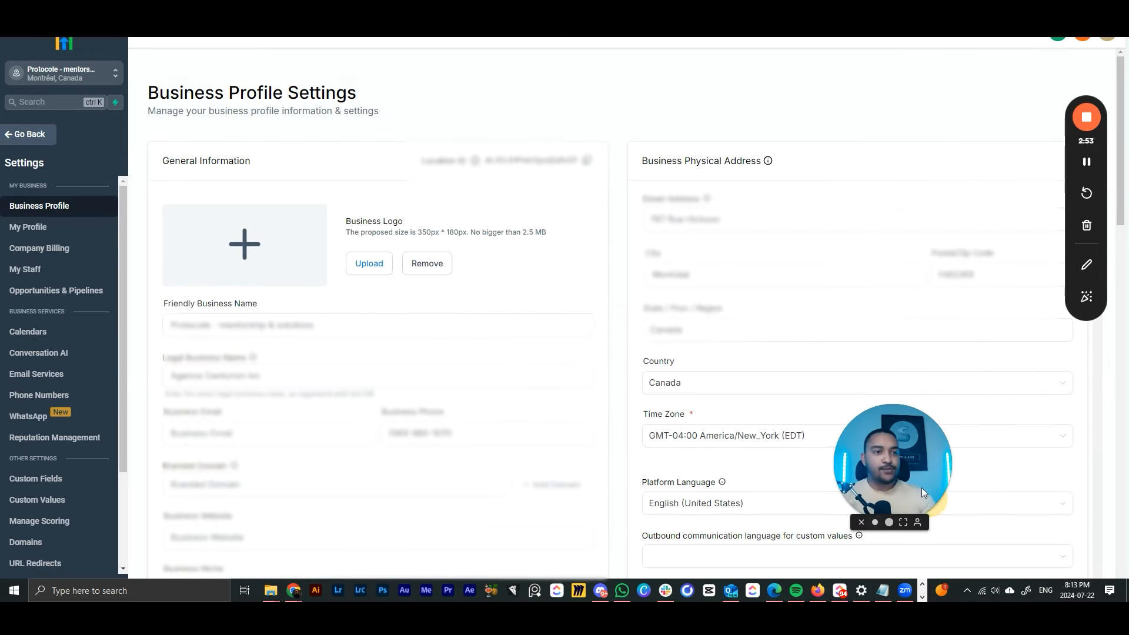
{"action": "left_click_drag", "start_coordinate": [890, 521], "coordinate": [1006, 505]}
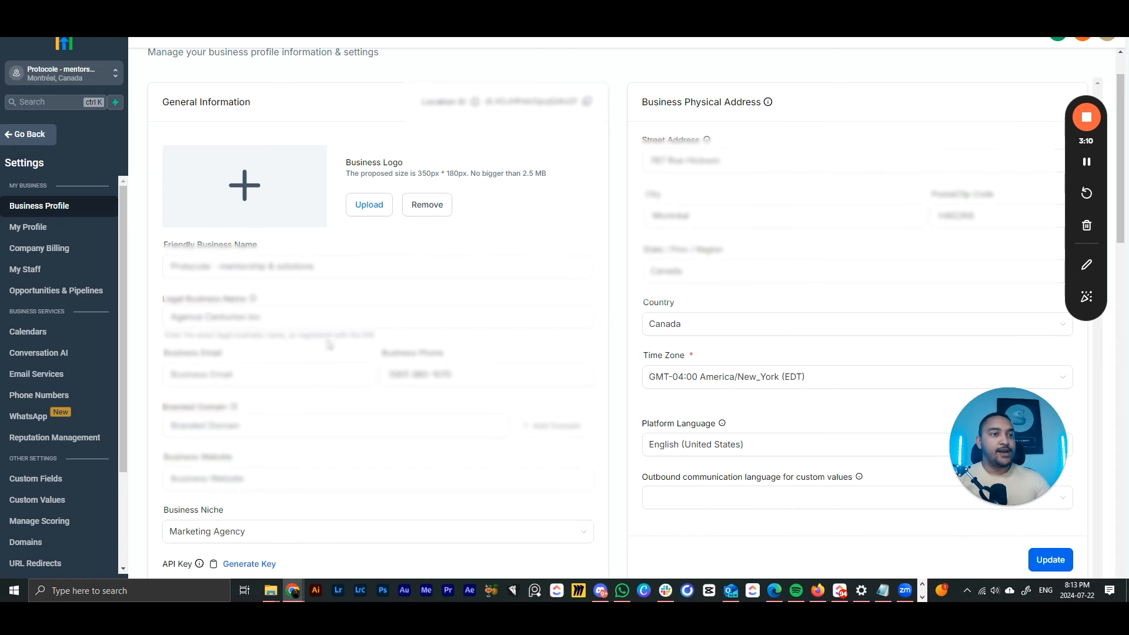
{"action": "left_click", "coordinate": [282, 269]}
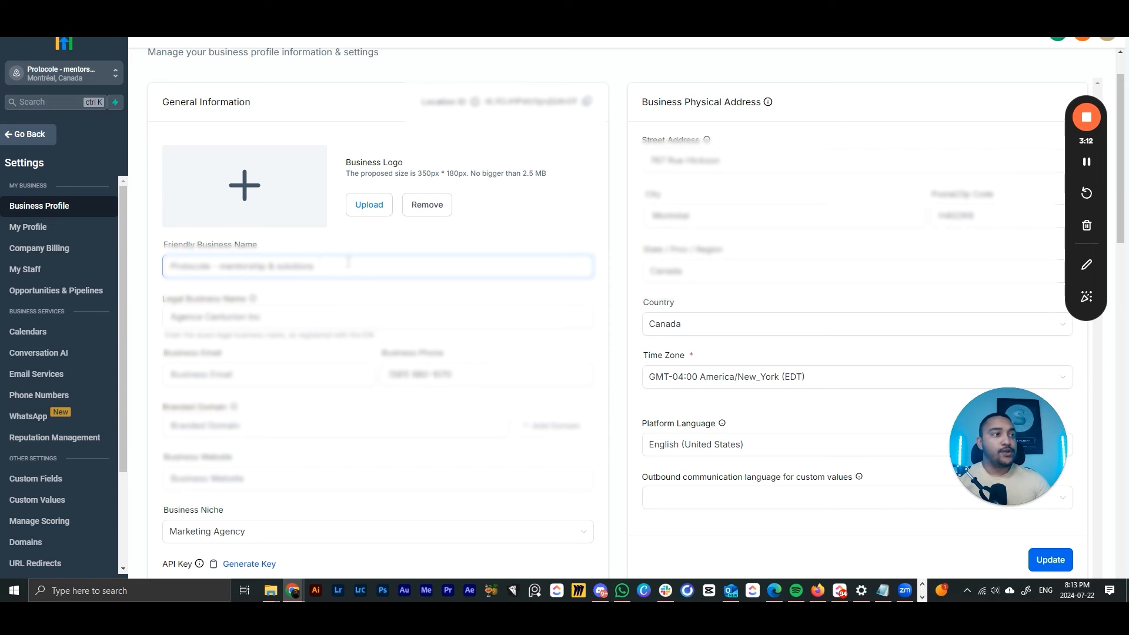
{"action": "left_click", "coordinate": [353, 314]}
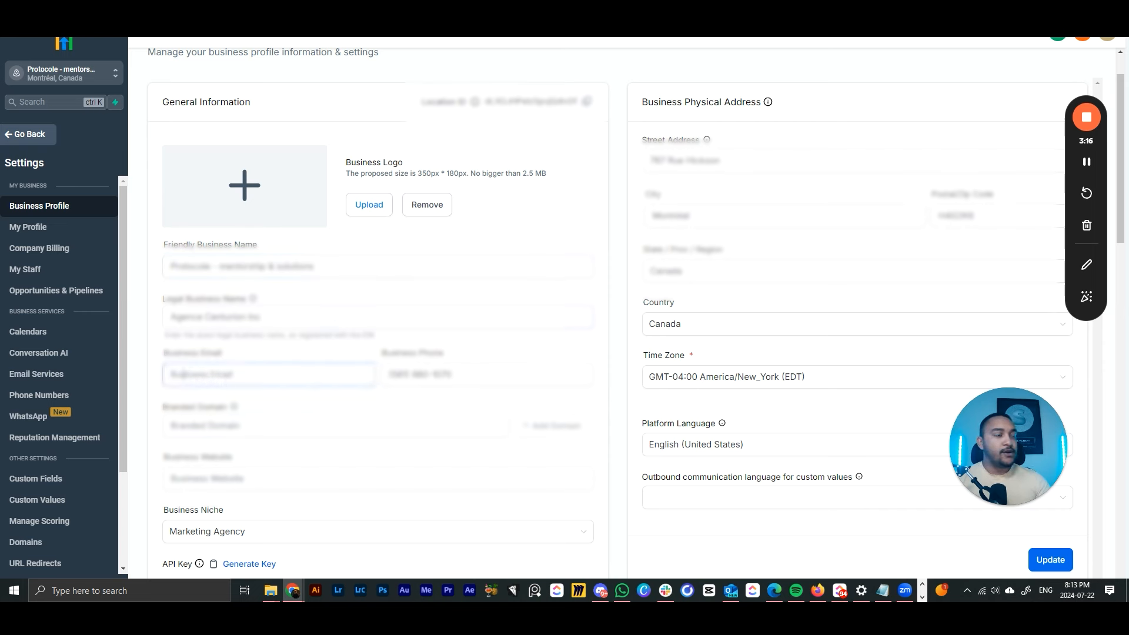
{"action": "left_click", "coordinate": [500, 374]}
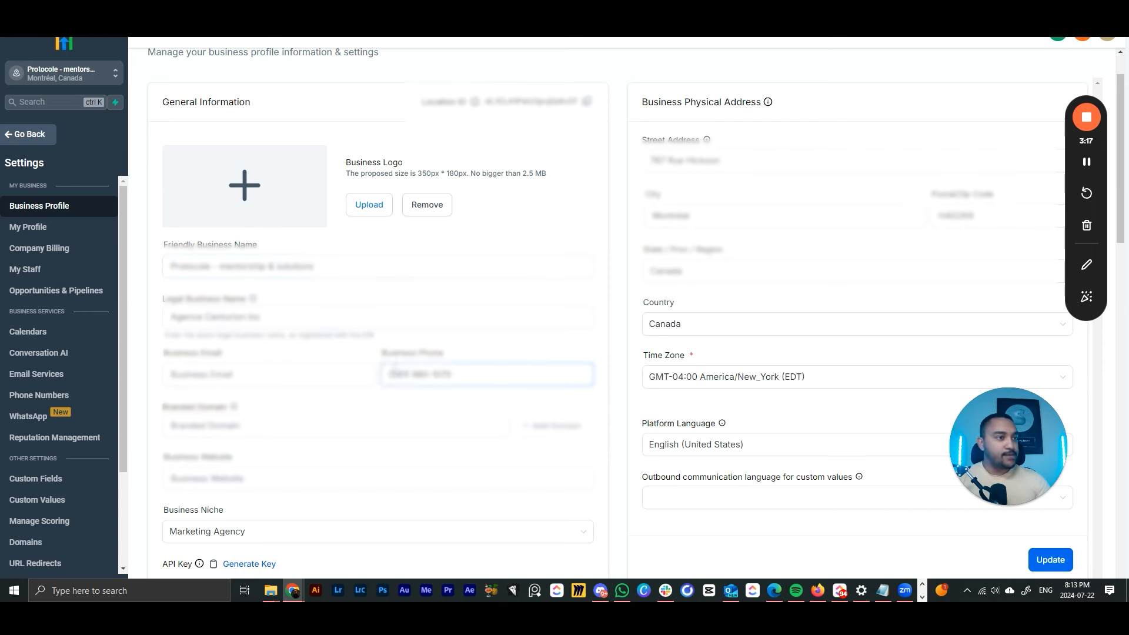
{"action": "left_click", "coordinate": [399, 412]}
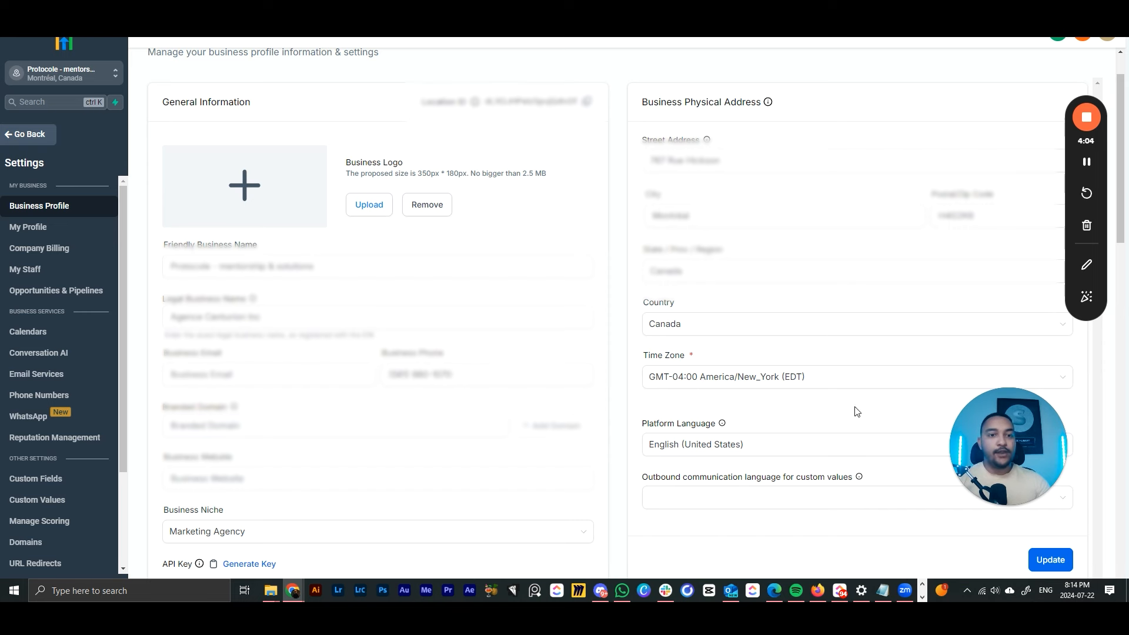
Review the remaining business profile sections, from Business Information and General options through to Missed Call Text Back.
{"action": "left_click_drag", "start_coordinate": [997, 441], "coordinate": [981, 94]}
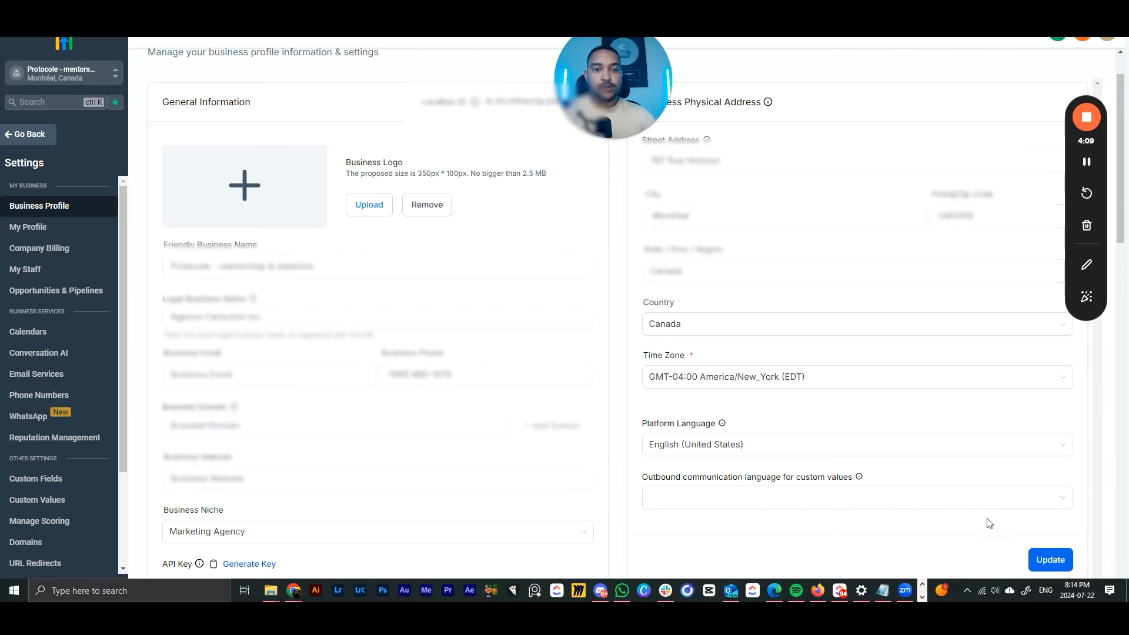
{"action": "scroll", "coordinate": [612, 396], "scroll_direction": "down", "scroll_amount": 3}
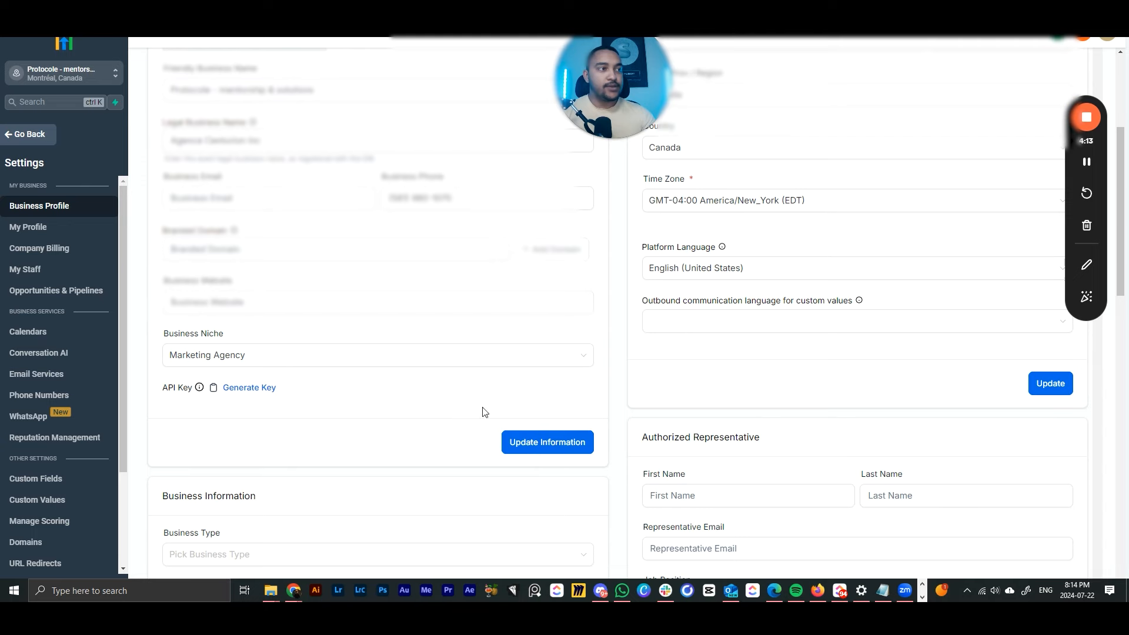
{"action": "scroll", "coordinate": [342, 314], "scroll_direction": "down", "scroll_amount": 5}
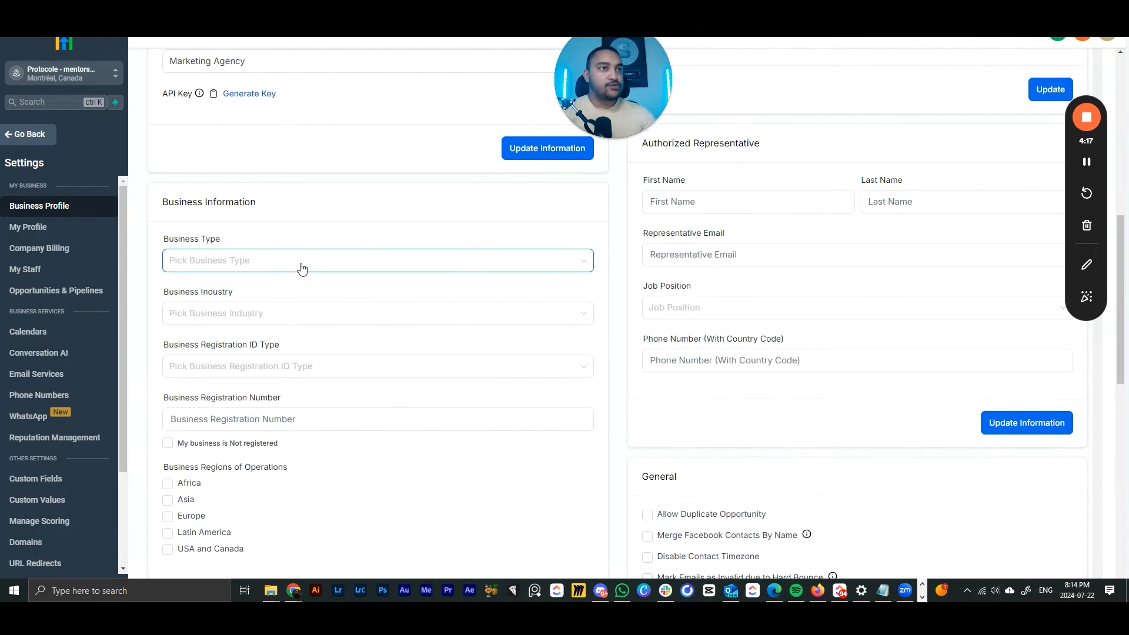
{"action": "scroll", "coordinate": [337, 341], "scroll_direction": "down", "scroll_amount": 1}
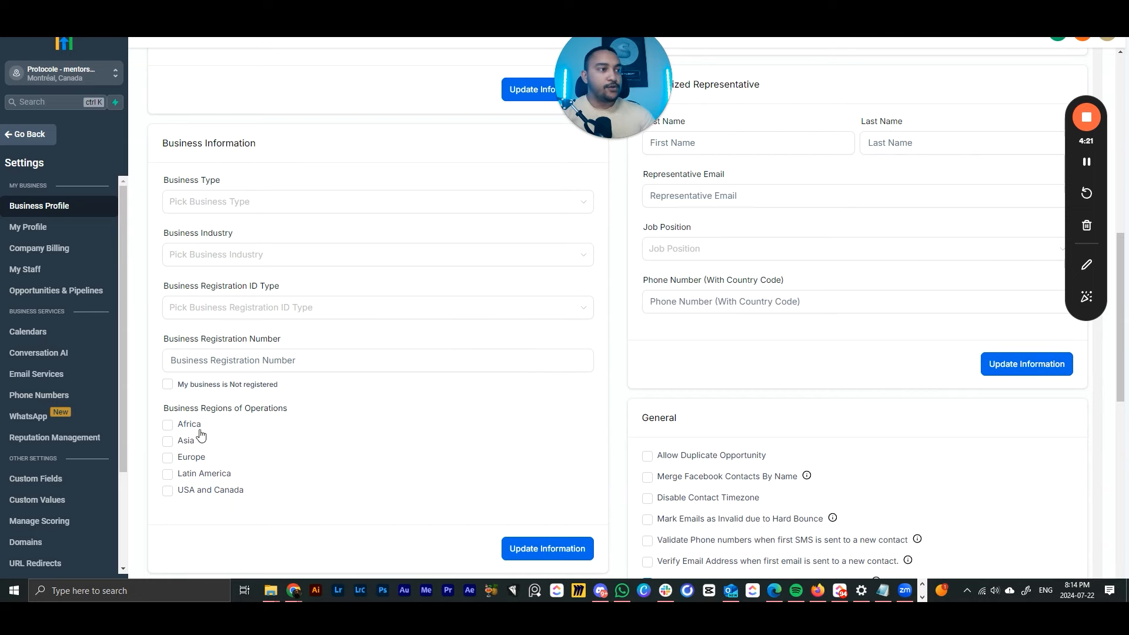
{"action": "scroll", "coordinate": [274, 425], "scroll_direction": "down", "scroll_amount": 3}
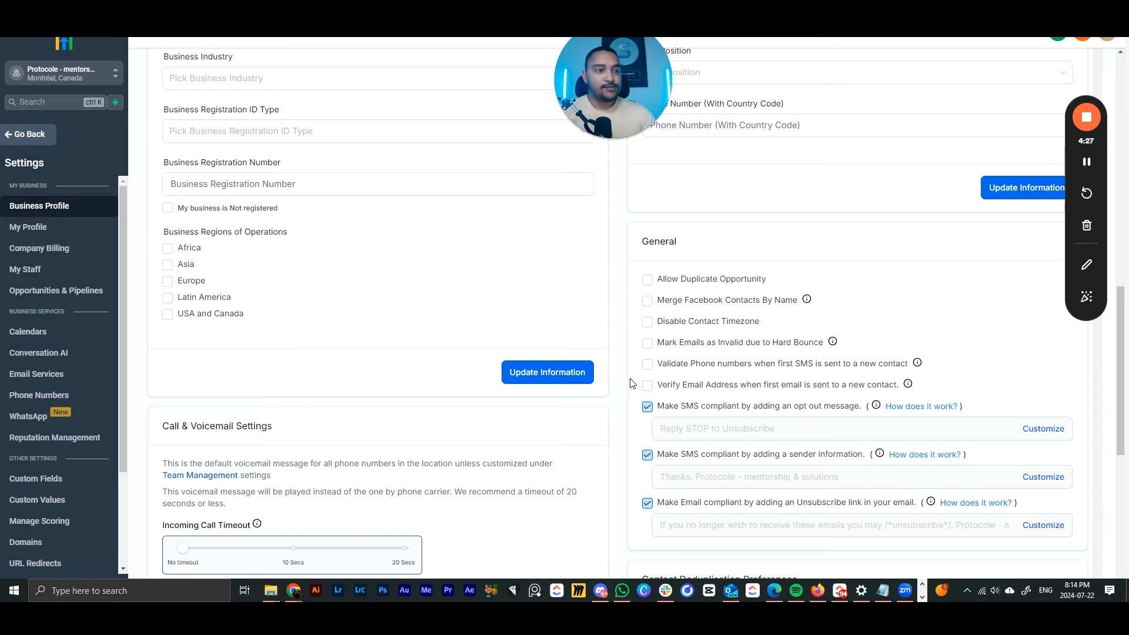
{"action": "scroll", "coordinate": [421, 371], "scroll_direction": "down", "scroll_amount": 6}
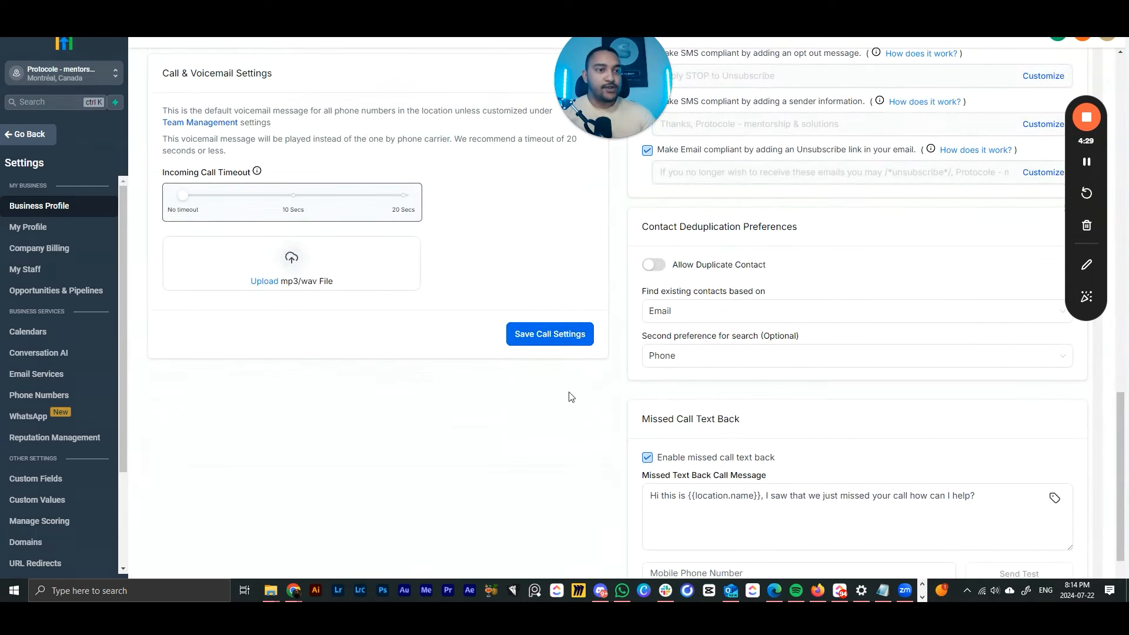
{"action": "scroll", "coordinate": [574, 396], "scroll_direction": "down", "scroll_amount": 2}
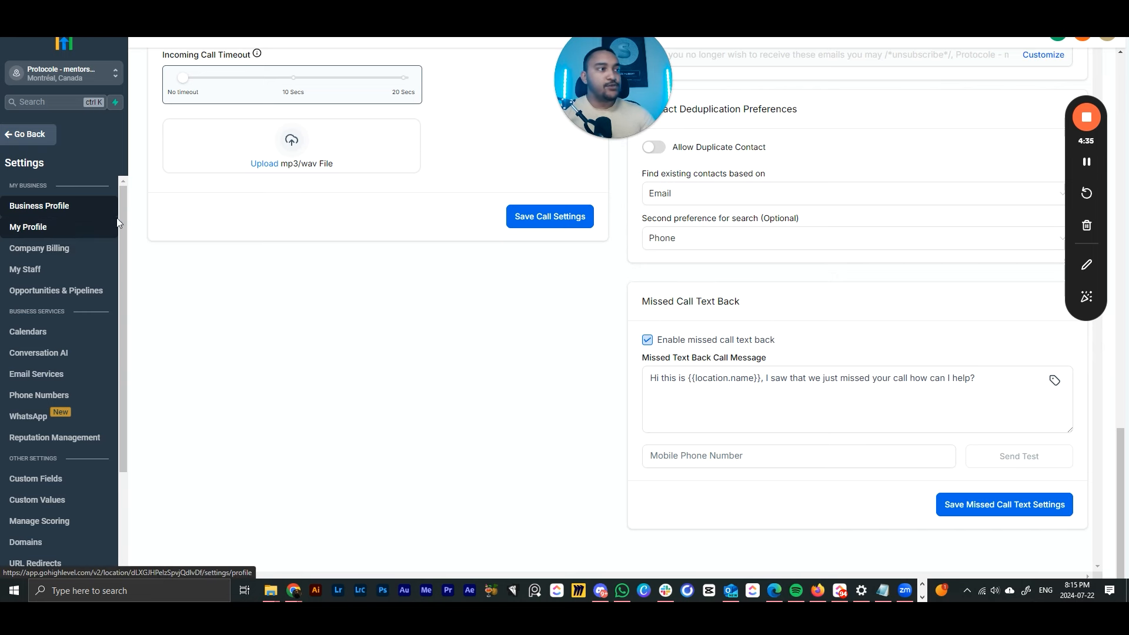
Open the My Profile settings and examine the Personal Data and Change Password sections.
{"action": "left_click", "coordinate": [55, 234]}
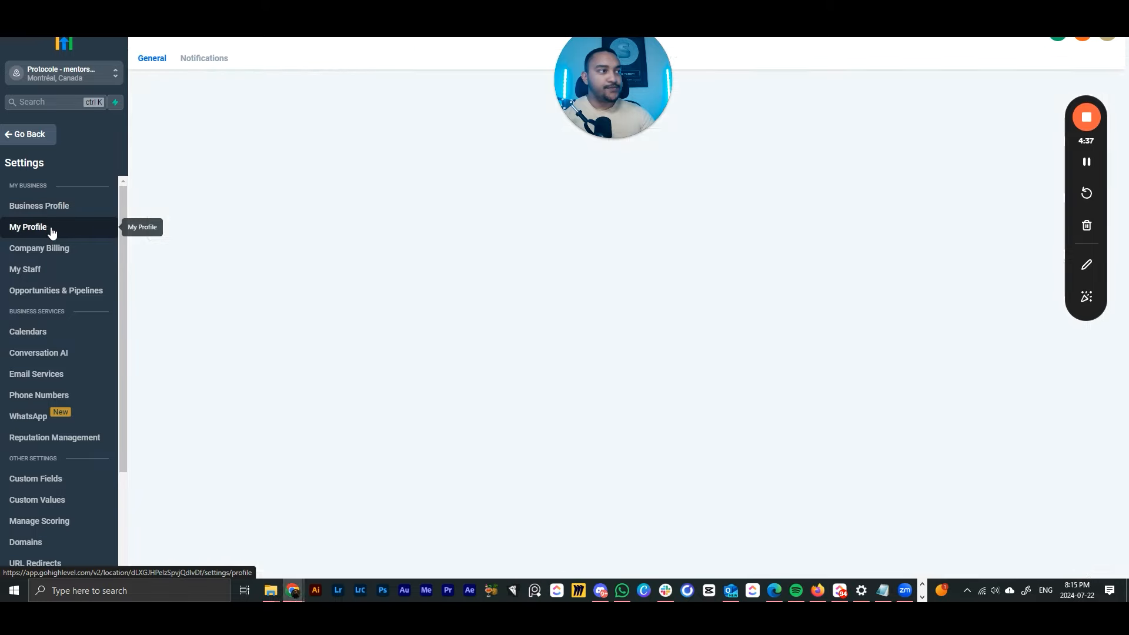
{"action": "left_click_drag", "start_coordinate": [820, 359], "coordinate": [1034, 477]}
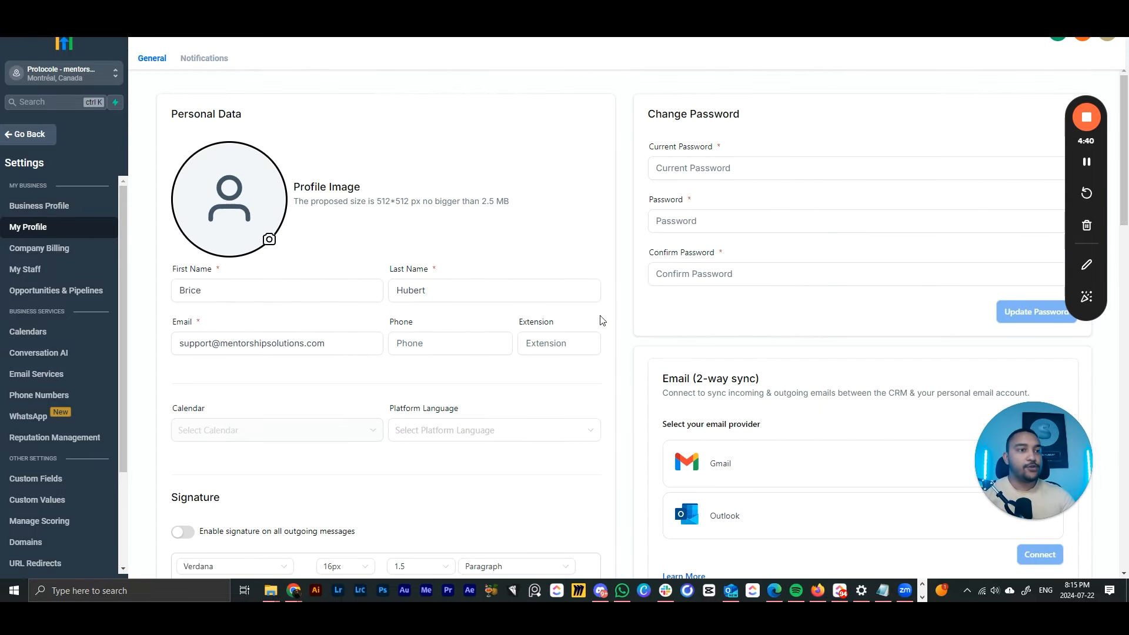
{"action": "left_click", "coordinate": [278, 284]}
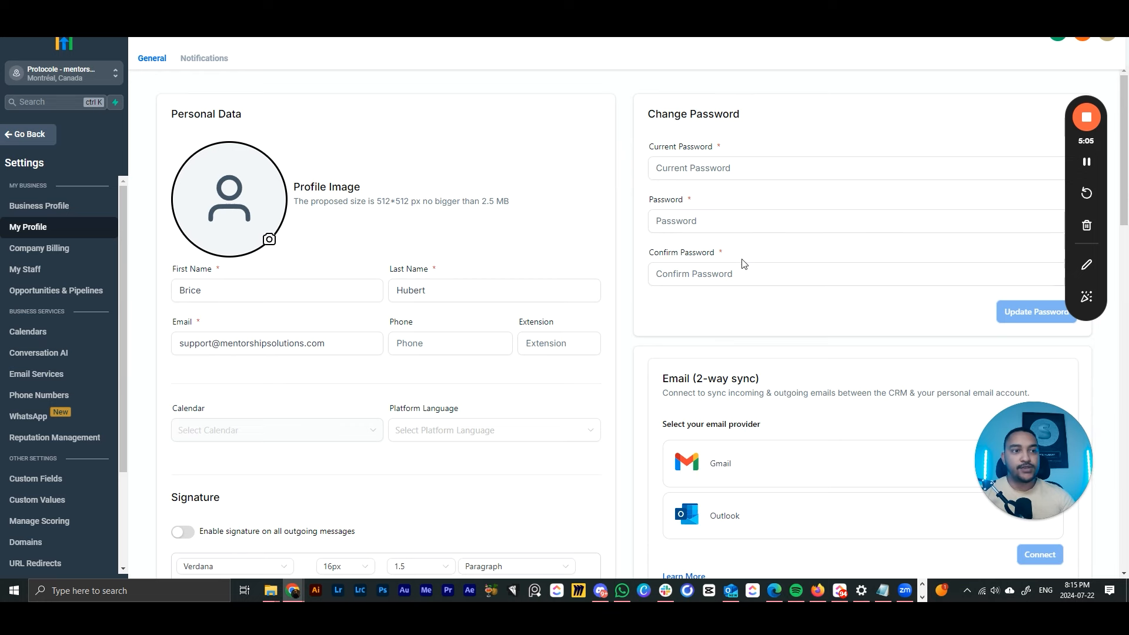
Examine the Email (2-way sync) provider options and the email signature editor in the personal profile.
{"action": "scroll", "coordinate": [715, 324], "scroll_direction": "down", "scroll_amount": 3}
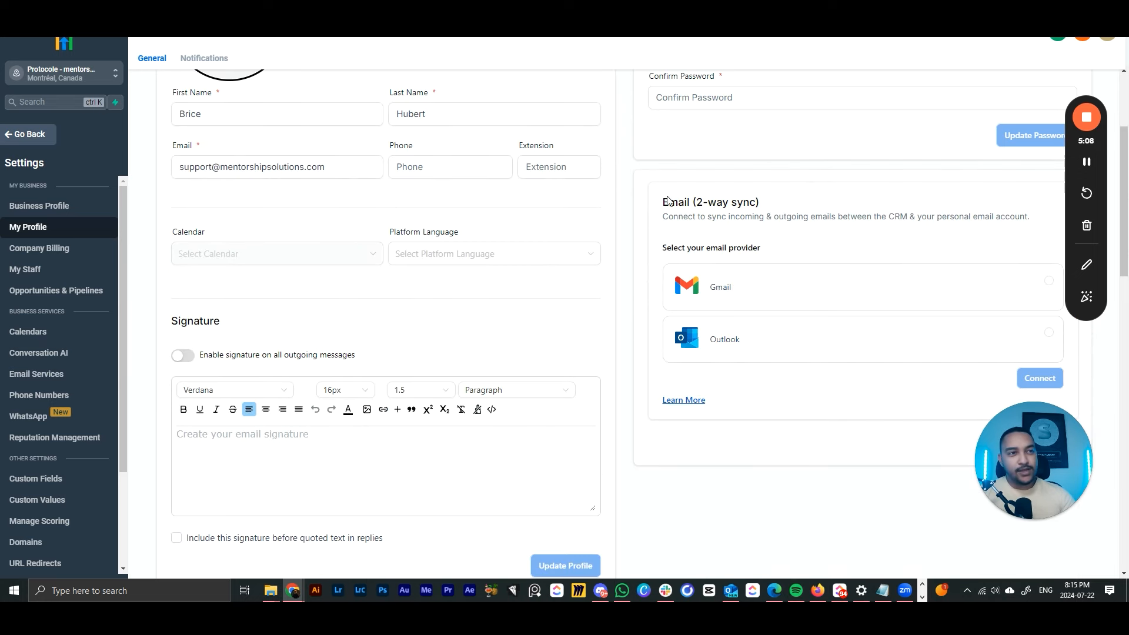
{"action": "left_click_drag", "start_coordinate": [664, 202], "coordinate": [774, 203]}
{"action": "left_click", "coordinate": [745, 200]}
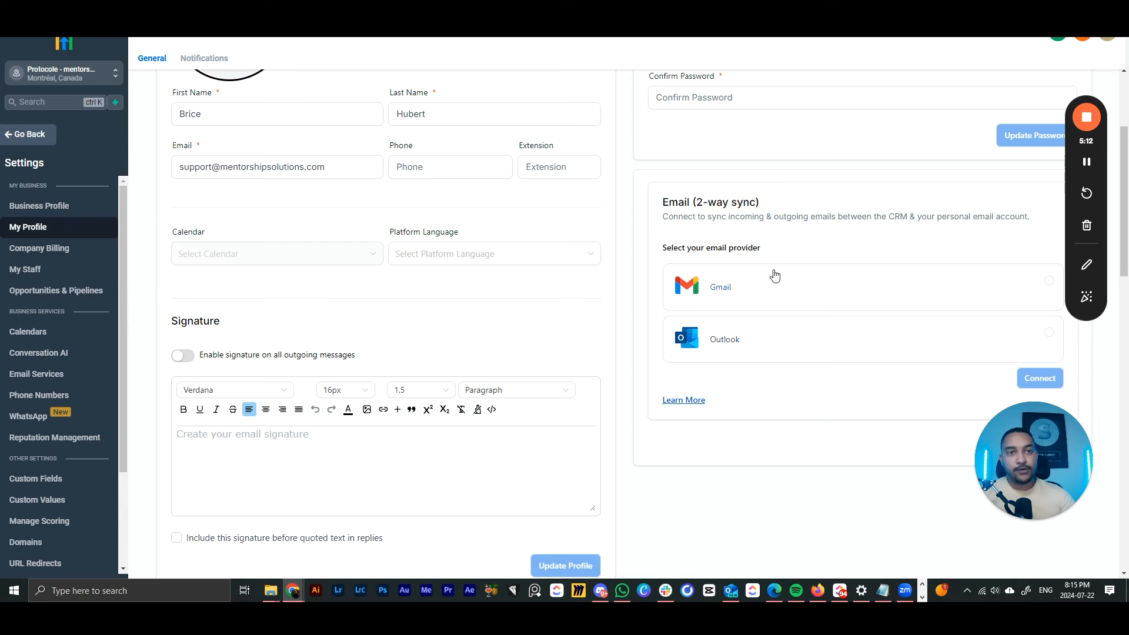
{"action": "left_click_drag", "start_coordinate": [662, 204], "coordinate": [779, 206]}
{"action": "left_click", "coordinate": [780, 206]}
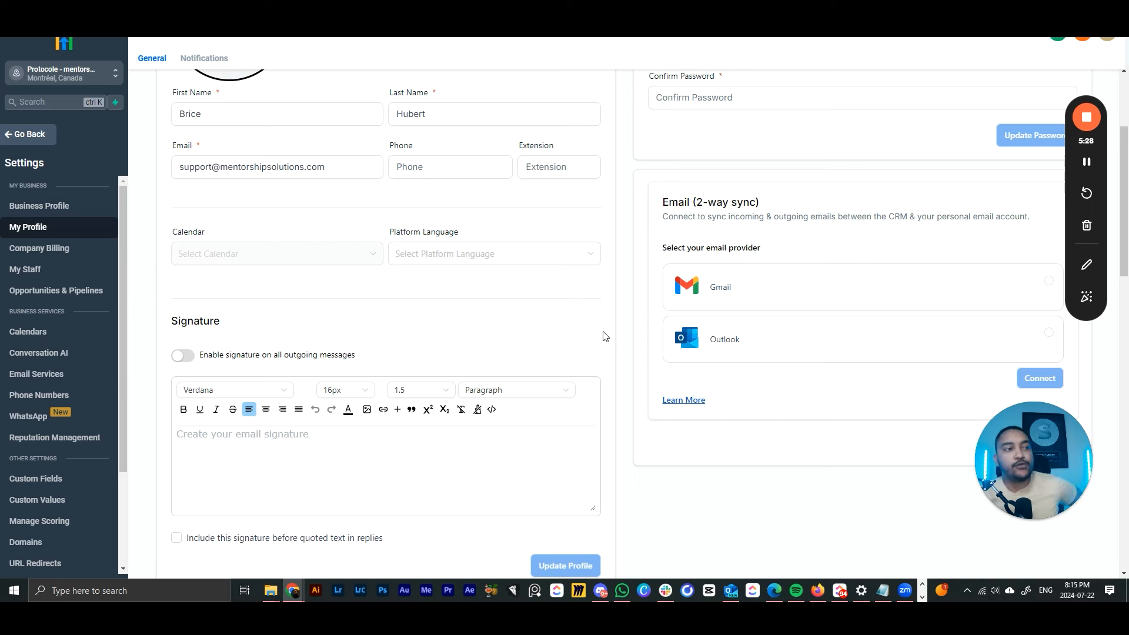
{"action": "scroll", "coordinate": [277, 392], "scroll_direction": "down", "scroll_amount": 1}
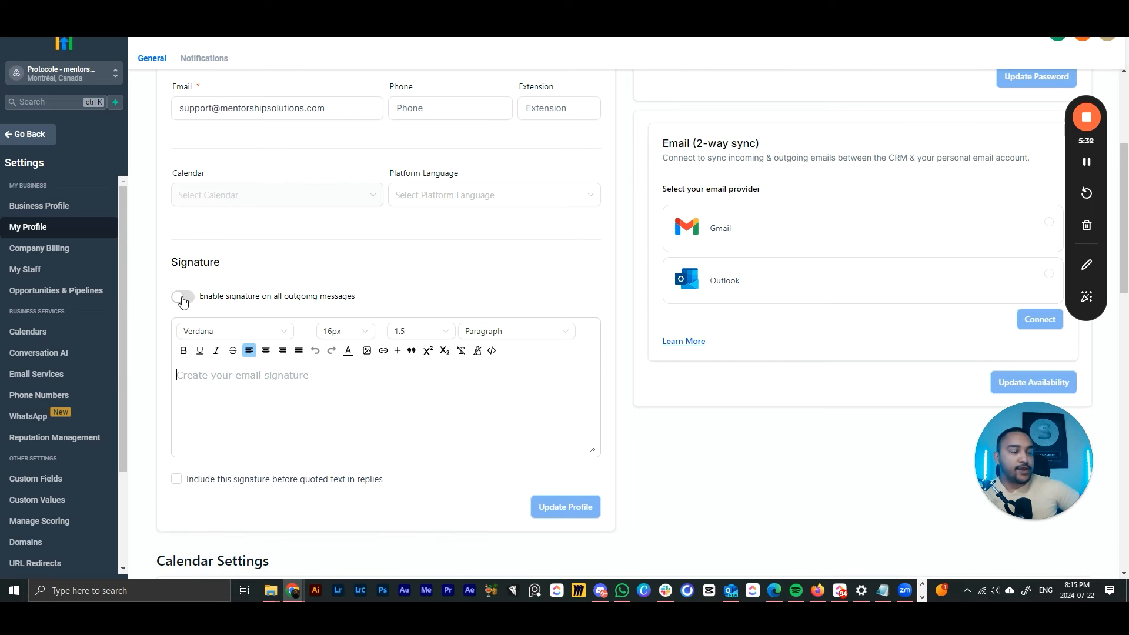
{"action": "left_click", "coordinate": [233, 392]}
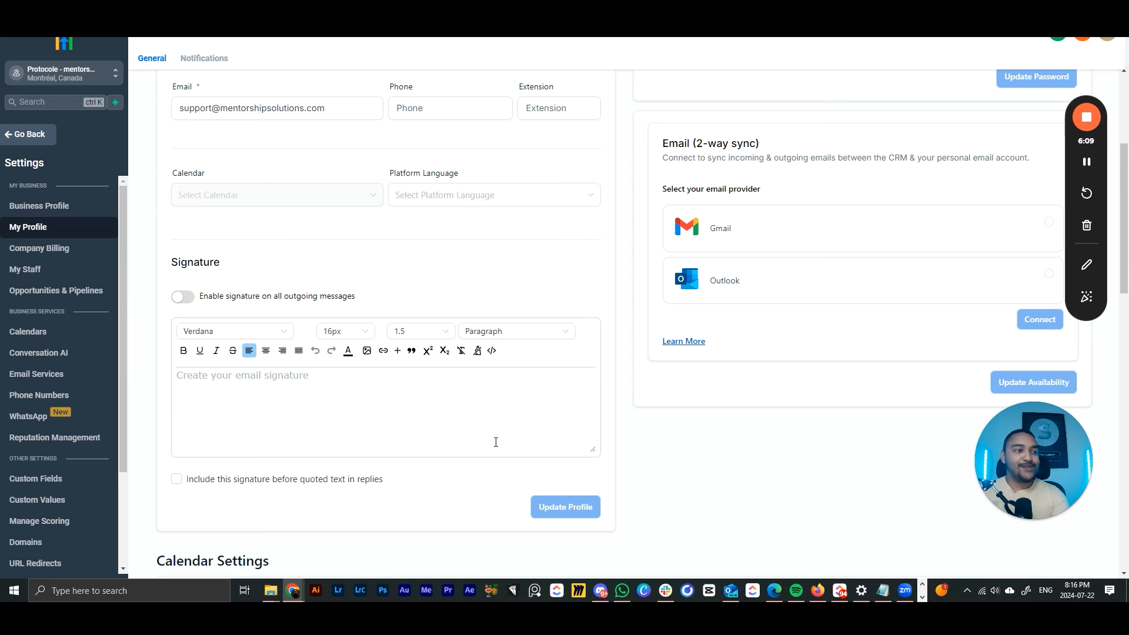
Examine the connections that can be added under Calendar Settings for both calendars and video conferencing.
{"action": "scroll", "coordinate": [495, 442], "scroll_direction": "down", "scroll_amount": 7}
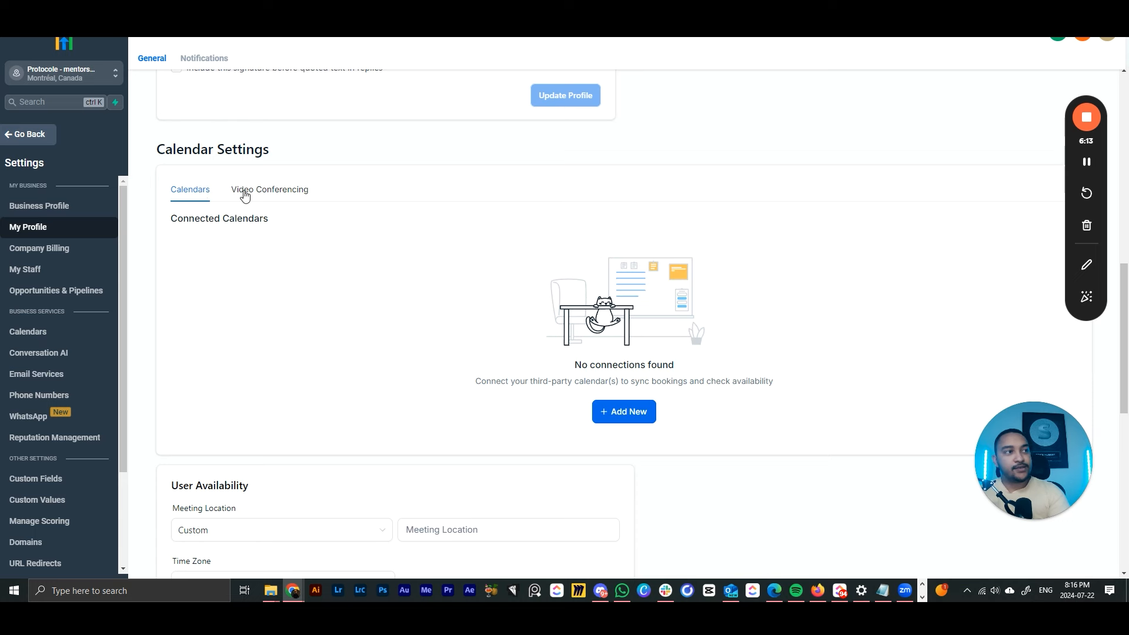
{"action": "left_click", "coordinate": [266, 191]}
{"action": "left_click", "coordinate": [197, 196]}
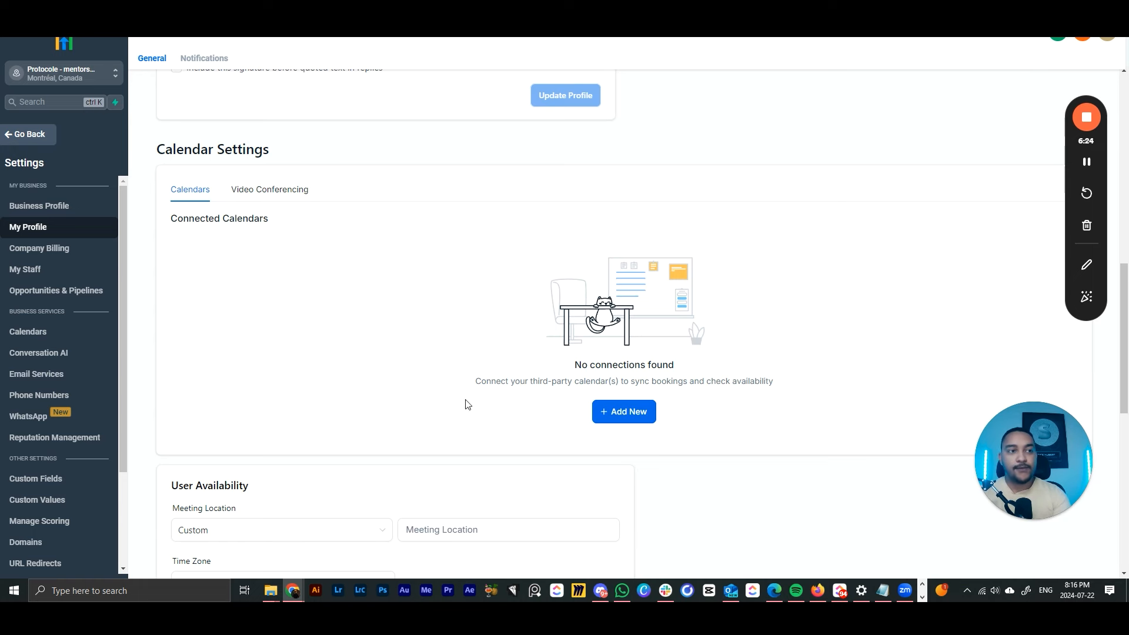
{"action": "left_click", "coordinate": [643, 416]}
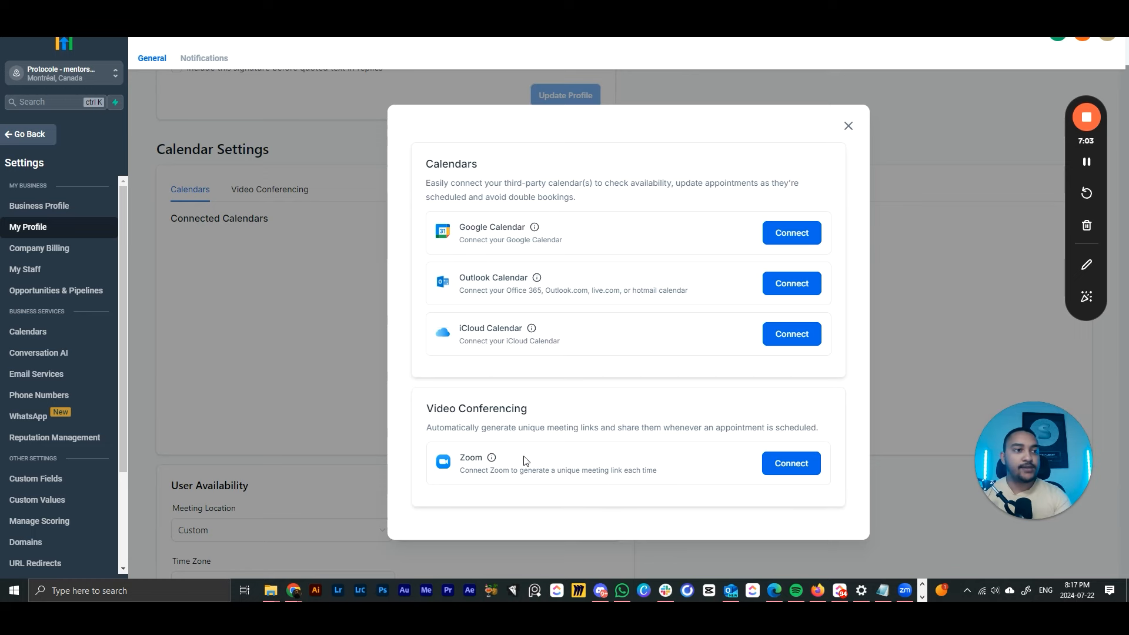
{"action": "left_click", "coordinate": [849, 126]}
{"action": "left_click", "coordinate": [622, 413]}
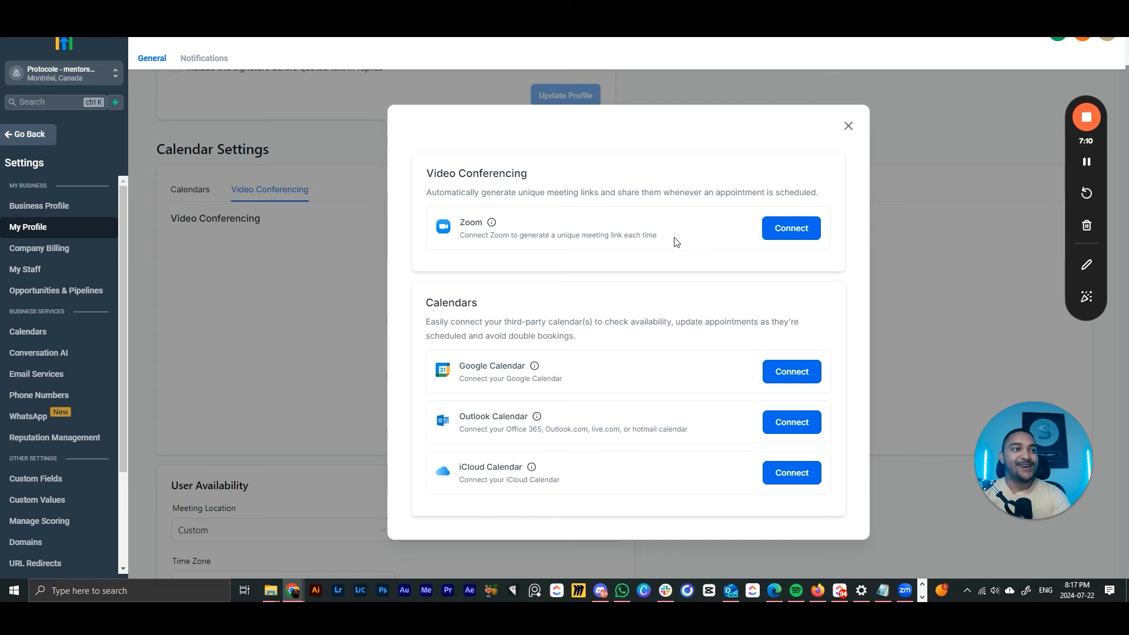
{"action": "left_click", "coordinate": [849, 126]}
Examine the Meeting Location options under User Availability, including the custom location field and the Connect Zoom dialog.
{"action": "scroll", "coordinate": [300, 350], "scroll_direction": "down", "scroll_amount": 4}
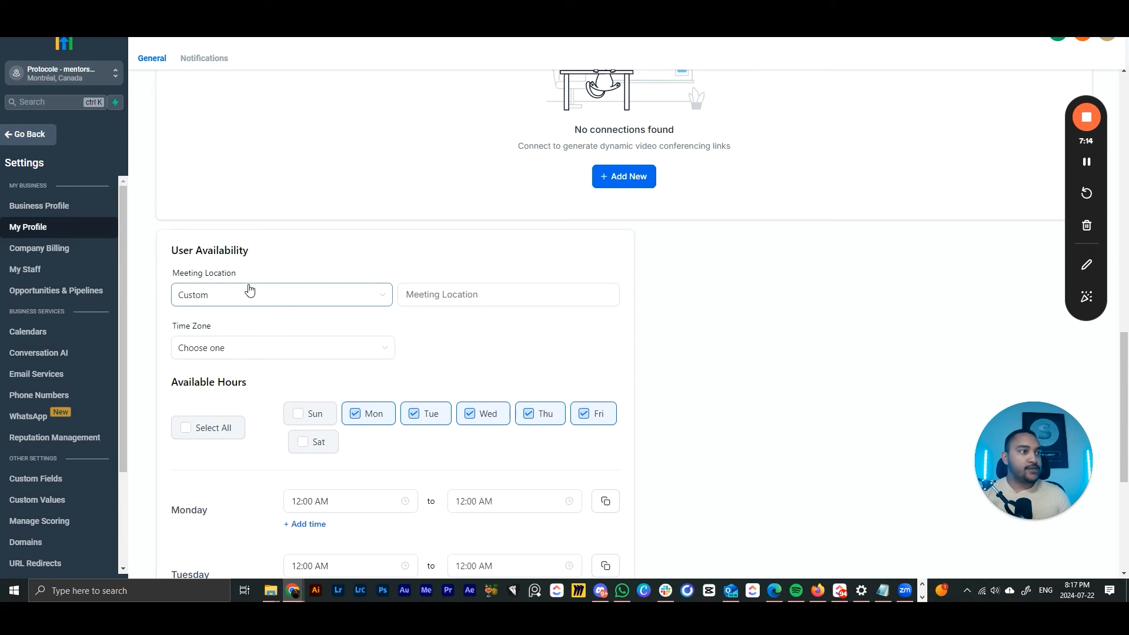
{"action": "scroll", "coordinate": [264, 306], "scroll_direction": "down", "scroll_amount": 1}
{"action": "scroll", "coordinate": [269, 311], "scroll_direction": "down", "scroll_amount": 1}
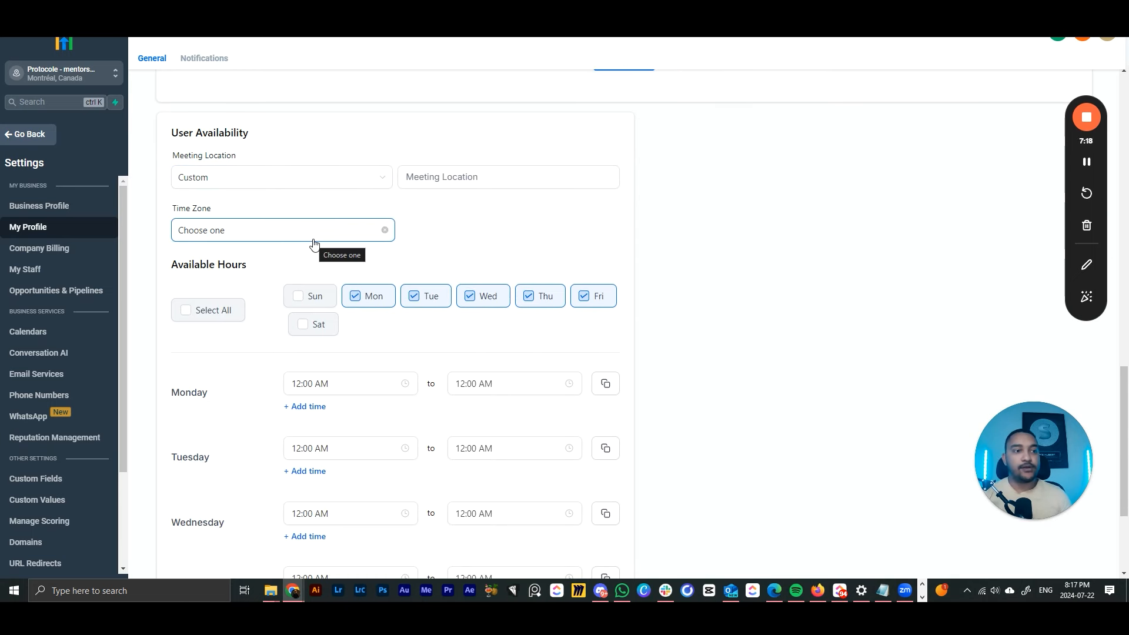
{"action": "left_click", "coordinate": [363, 183]}
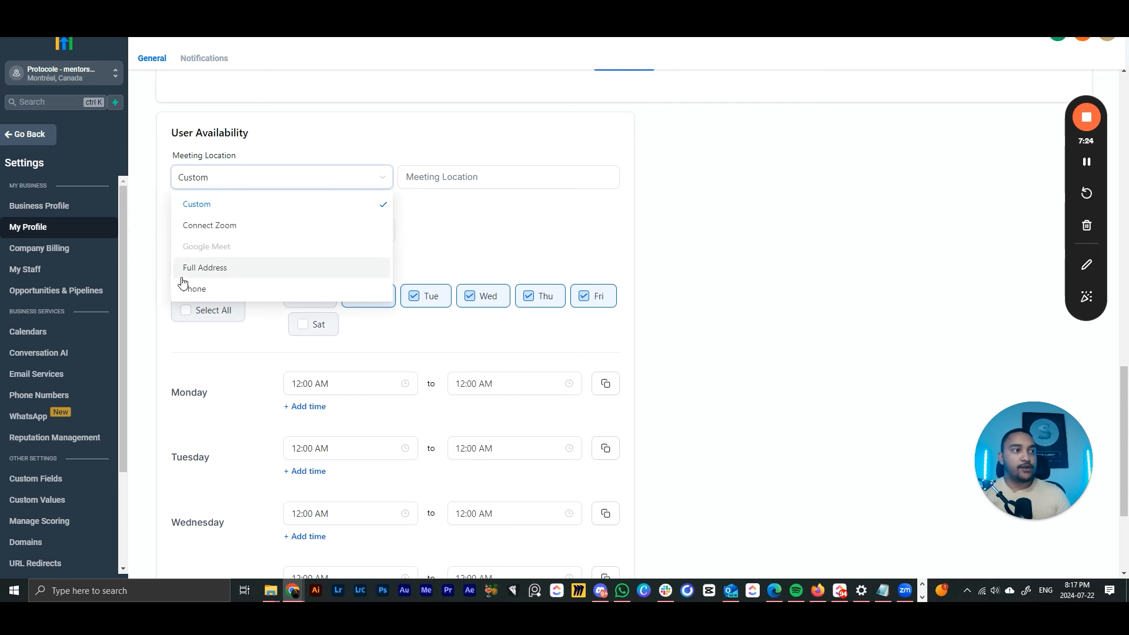
{"action": "left_click", "coordinate": [1088, 166]}
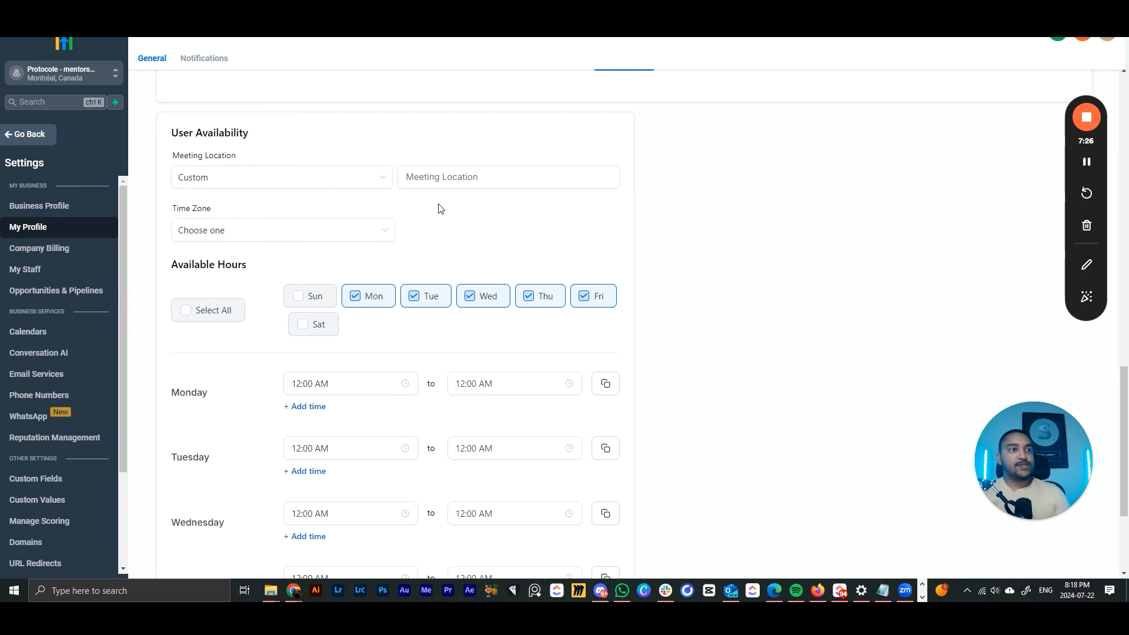
{"action": "left_click", "coordinate": [458, 182]}
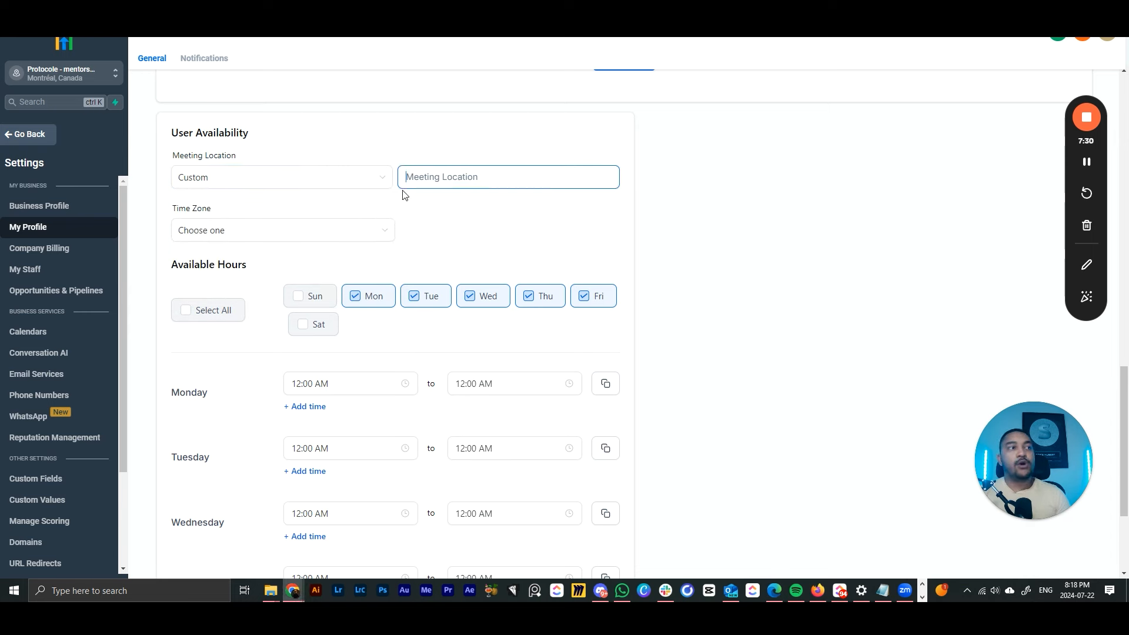
{"action": "left_click", "coordinate": [373, 184]}
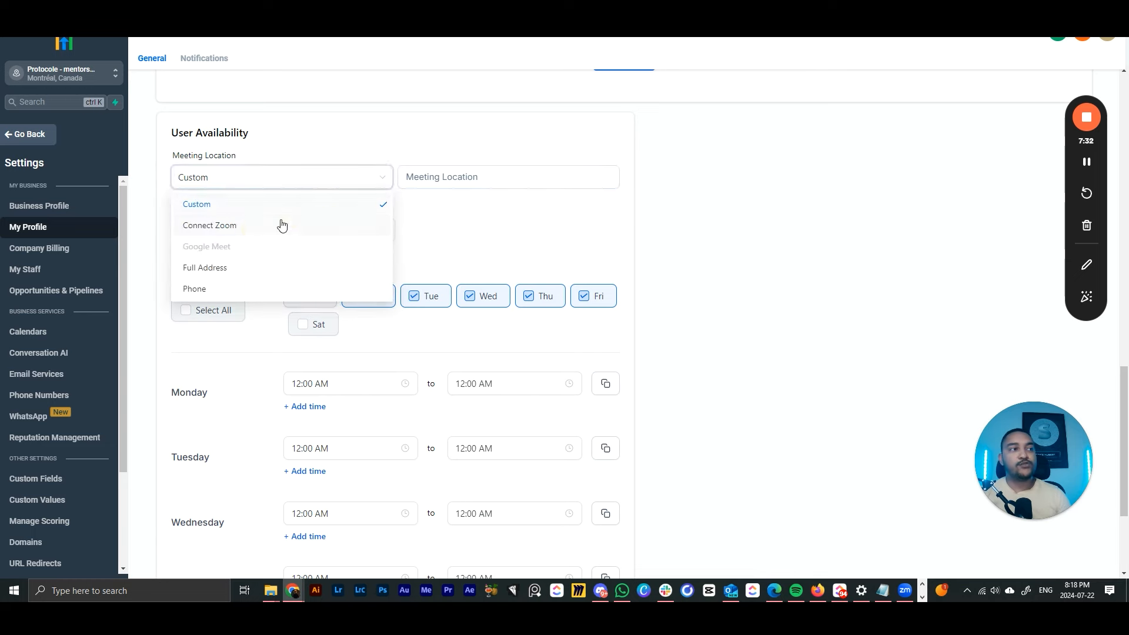
{"action": "left_click", "coordinate": [280, 226]}
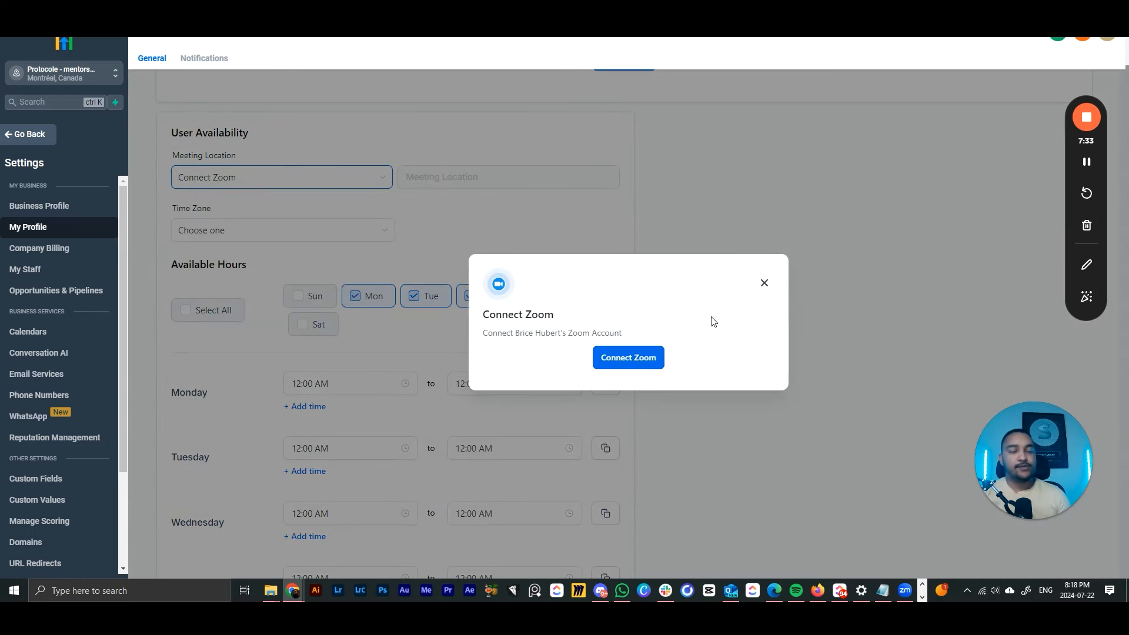
{"action": "left_click", "coordinate": [764, 283]}
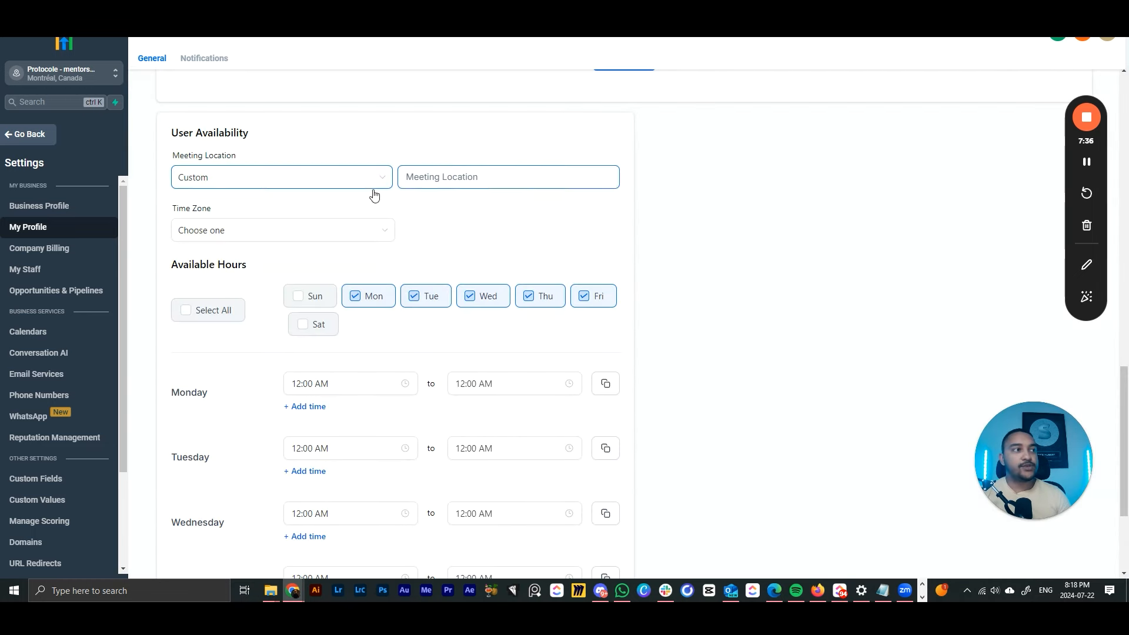
View the available Time Zone choices for the user's availability.
{"action": "scroll", "coordinate": [306, 182], "scroll_direction": "down", "scroll_amount": 1}
{"action": "left_click", "coordinate": [289, 178]}
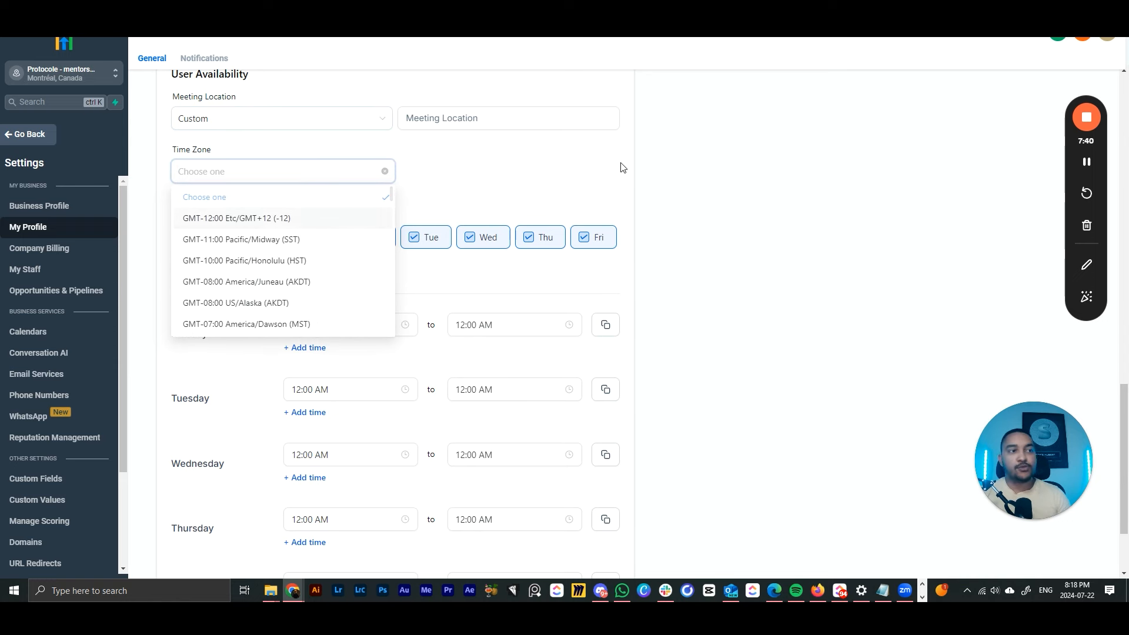
{"action": "left_click", "coordinate": [544, 175]}
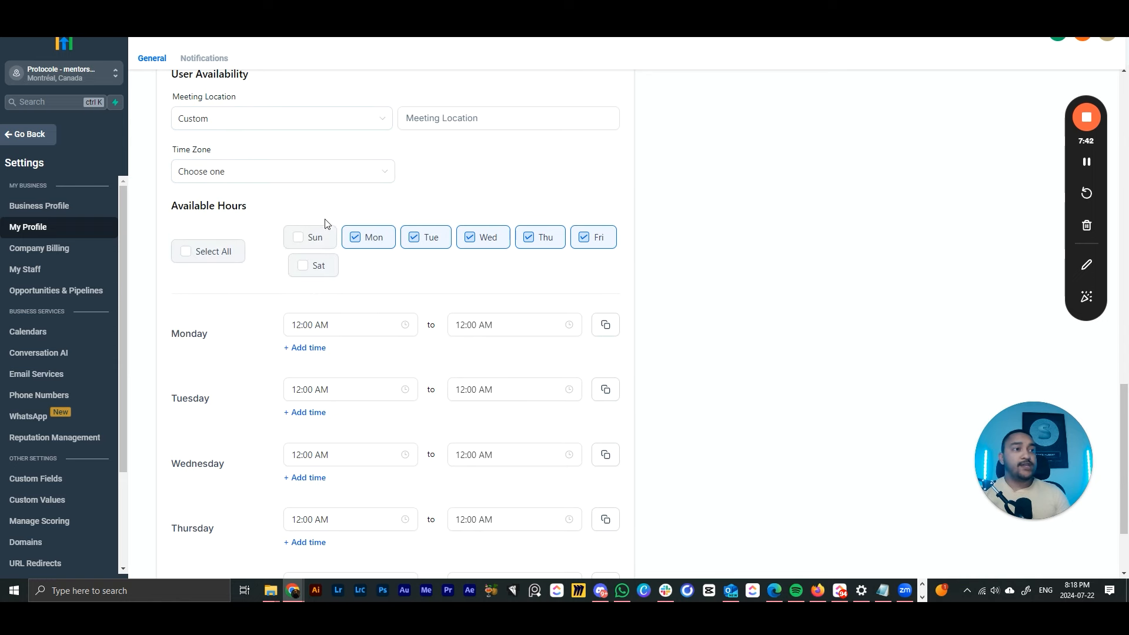
Set Monday's available hours to 07:00 AM to 07:00 PM and copy them to the other selected weekdays.
{"action": "scroll", "coordinate": [318, 226], "scroll_direction": "down", "scroll_amount": 1}
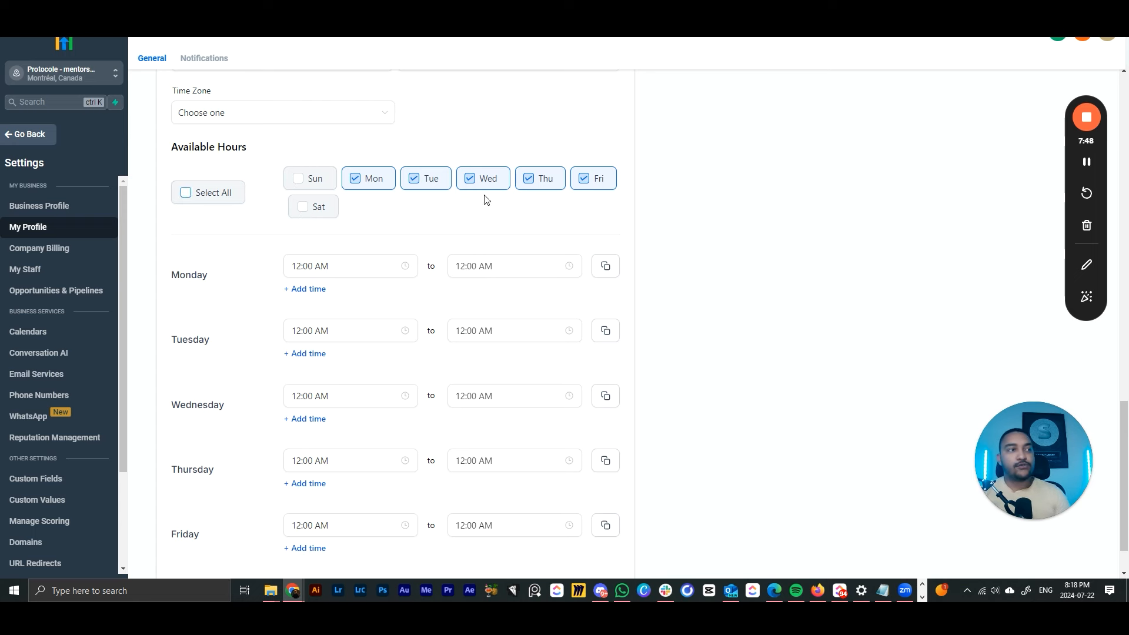
{"action": "scroll", "coordinate": [410, 186], "scroll_direction": "down", "scroll_amount": 1}
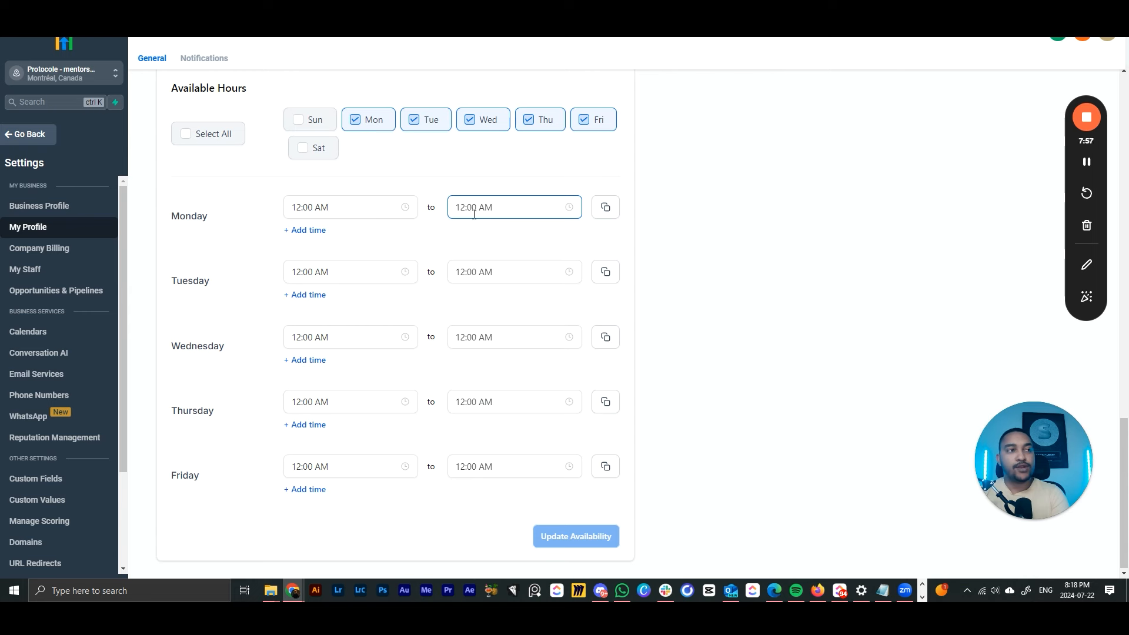
{"action": "left_click", "coordinate": [345, 207]}
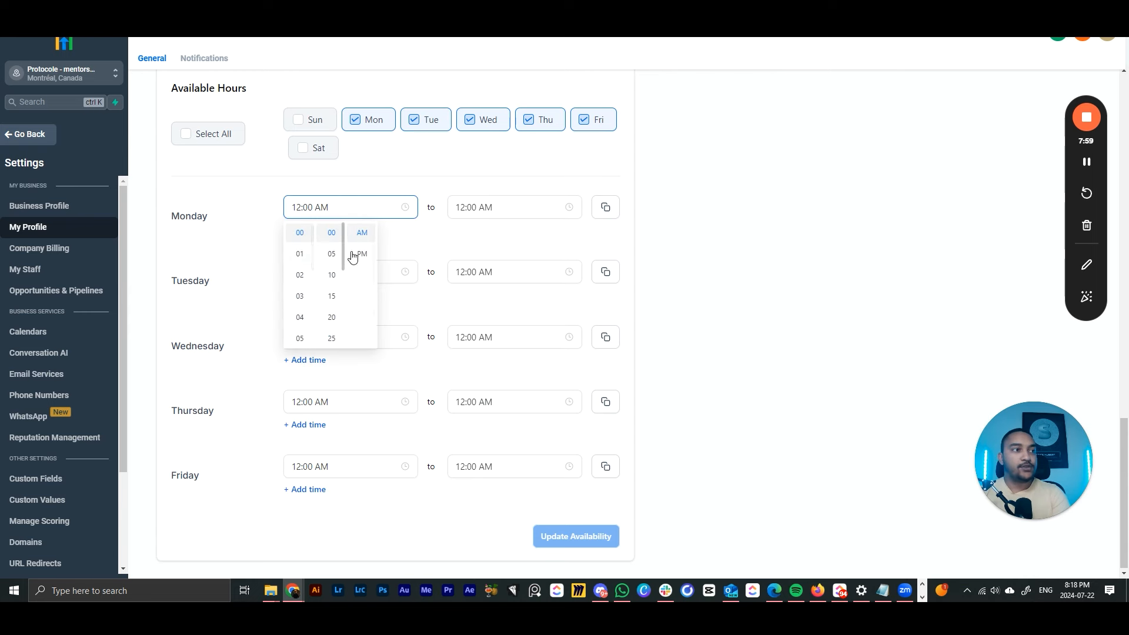
{"action": "scroll", "coordinate": [303, 264], "scroll_direction": "down", "scroll_amount": 3}
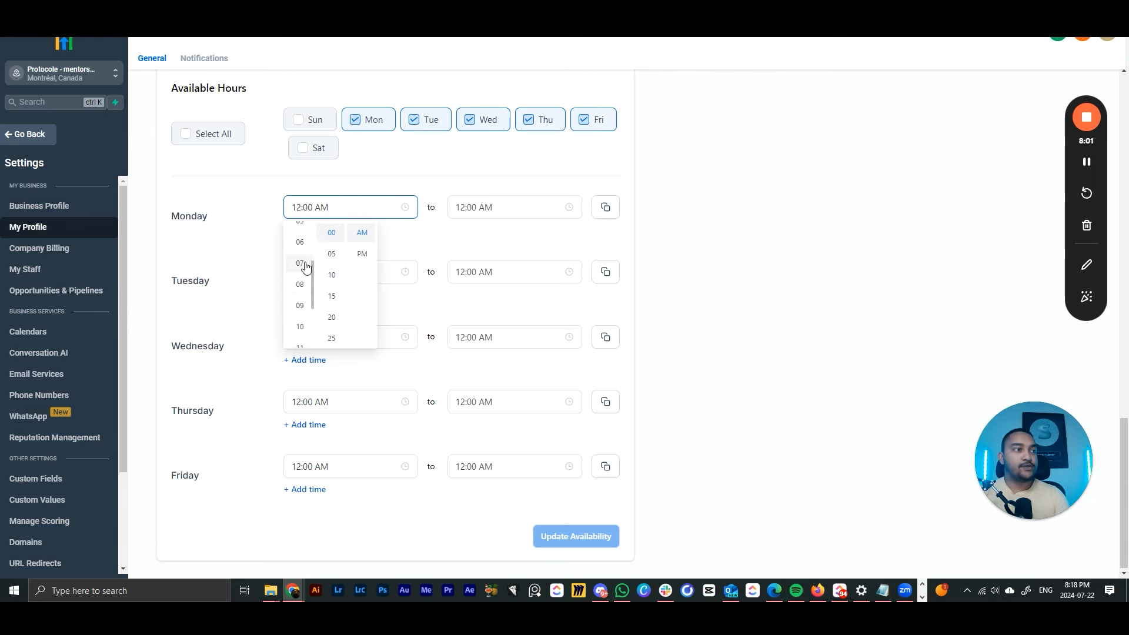
{"action": "left_click", "coordinate": [302, 264]}
{"action": "left_click", "coordinate": [471, 207]}
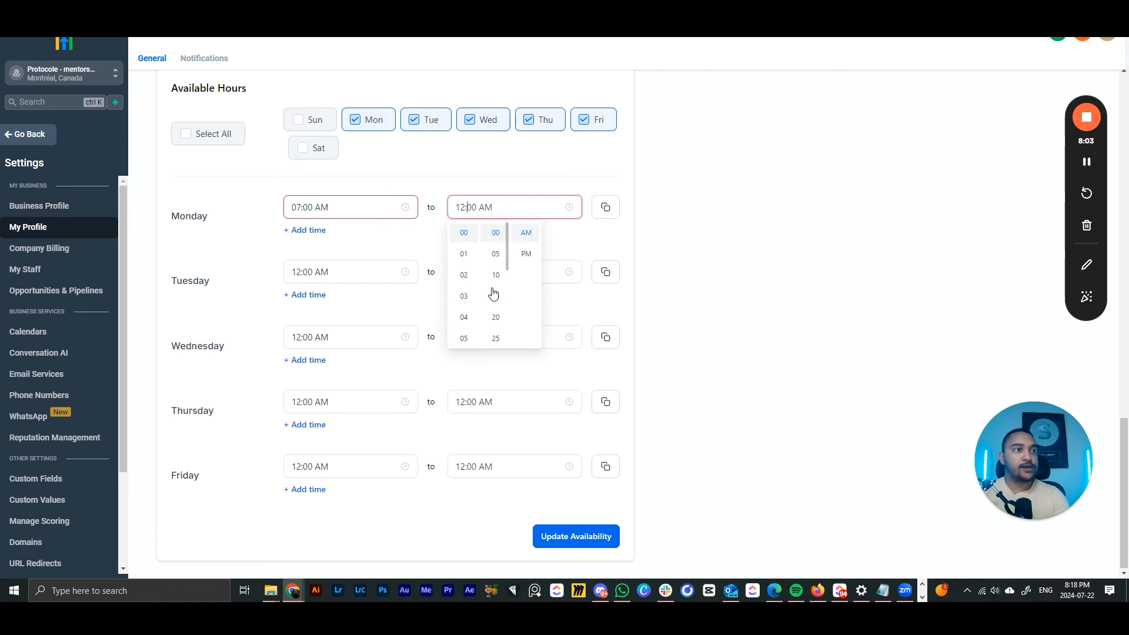
{"action": "left_click", "coordinate": [527, 254]}
{"action": "scroll", "coordinate": [464, 277], "scroll_direction": "down", "scroll_amount": 3}
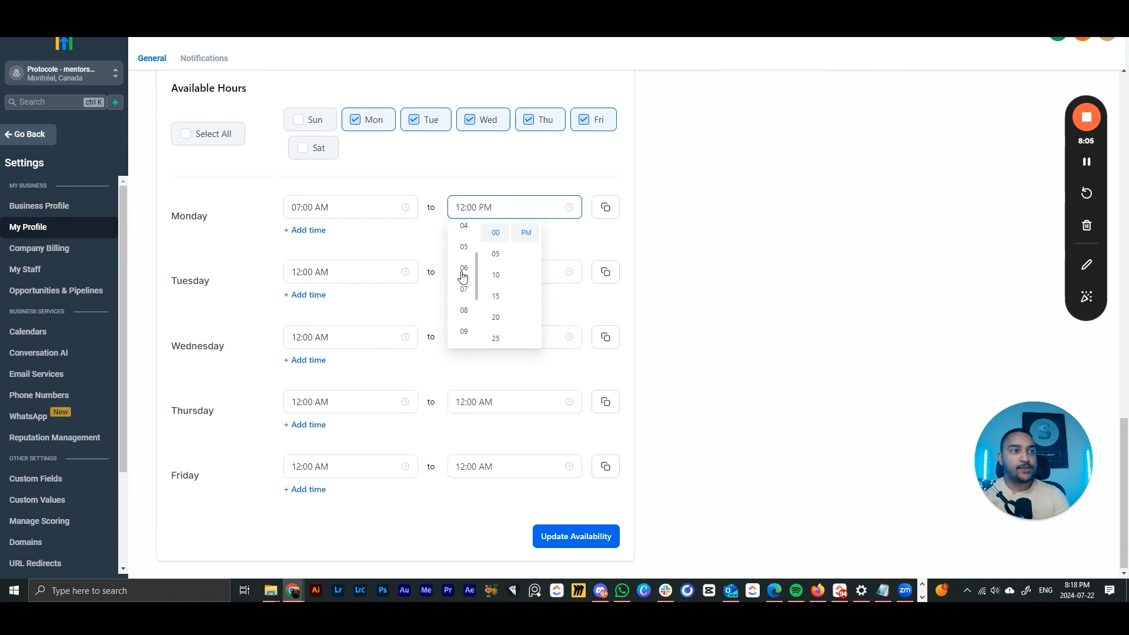
{"action": "scroll", "coordinate": [464, 279], "scroll_direction": "up", "scroll_amount": 2}
{"action": "left_click", "coordinate": [464, 259]}
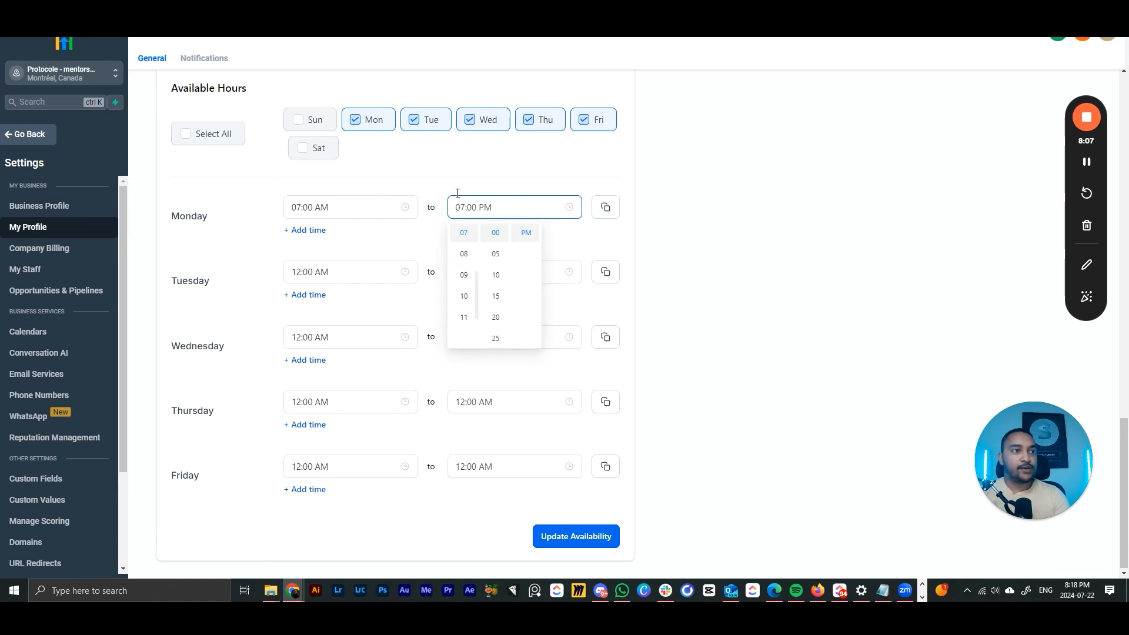
{"action": "left_click", "coordinate": [471, 177]}
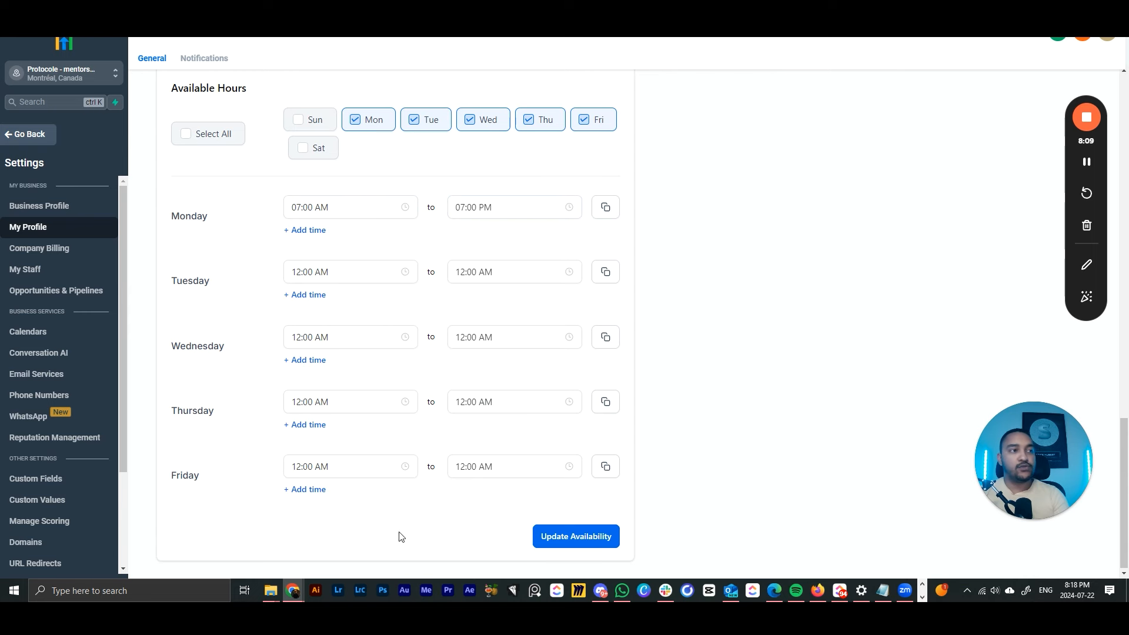
{"action": "left_click", "coordinate": [606, 215]}
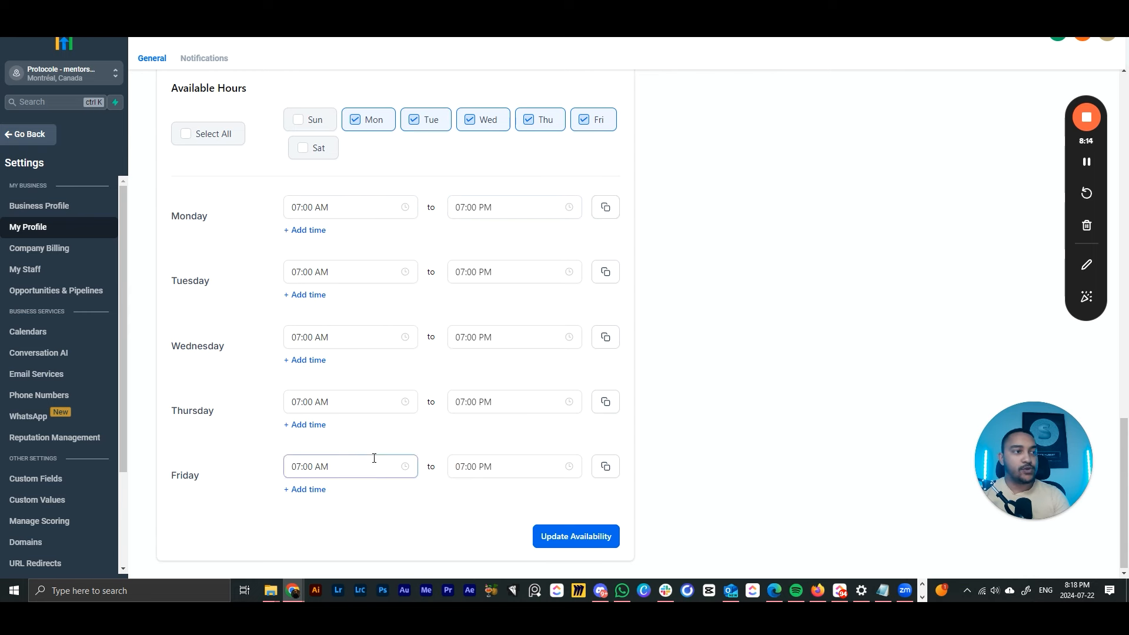
Change the end of Monday's available hours to 10:00 AM.
{"action": "left_click", "coordinate": [466, 207]}
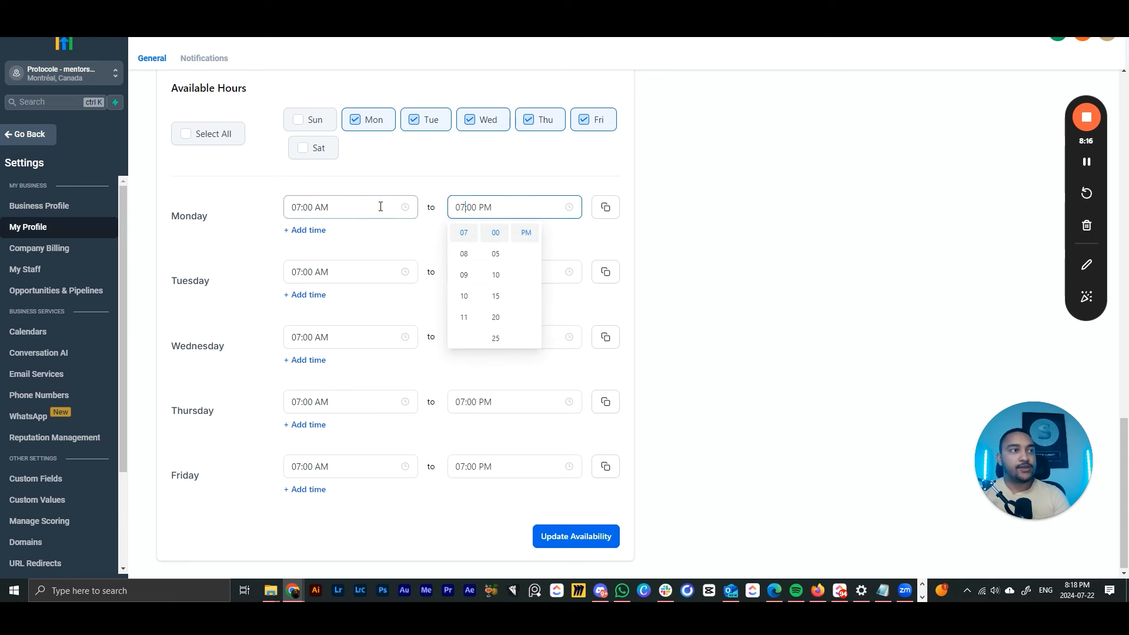
{"action": "left_click", "coordinate": [519, 237]}
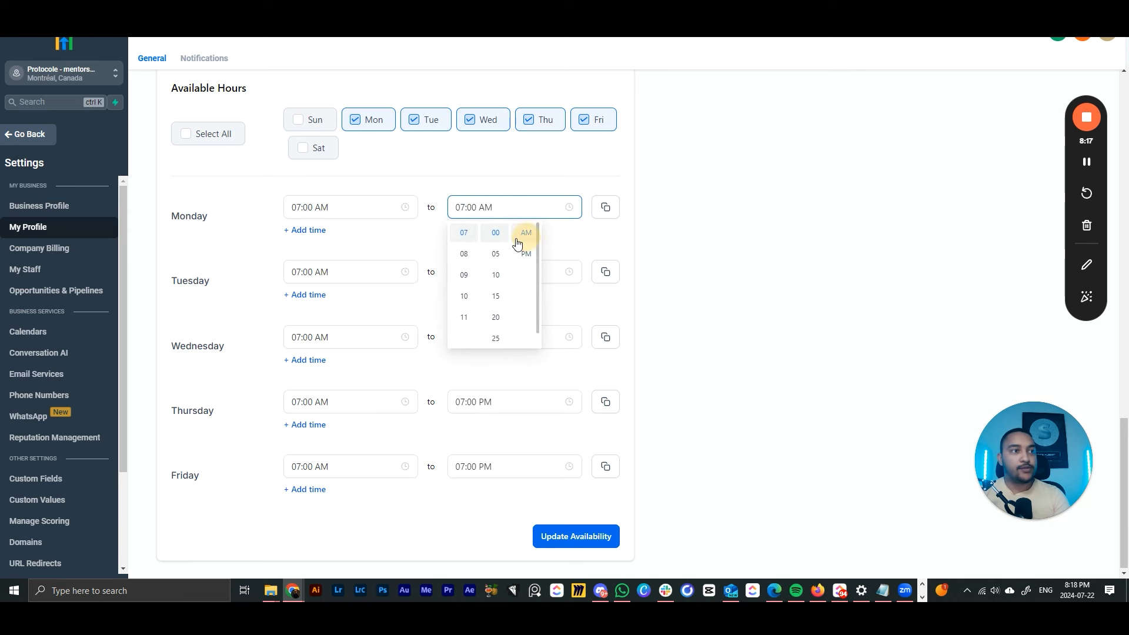
{"action": "left_click", "coordinate": [464, 295]}
{"action": "left_click", "coordinate": [465, 215]}
Add a second Monday time slot from 01:00 PM to 05:00 PM.
{"action": "left_click", "coordinate": [315, 236]}
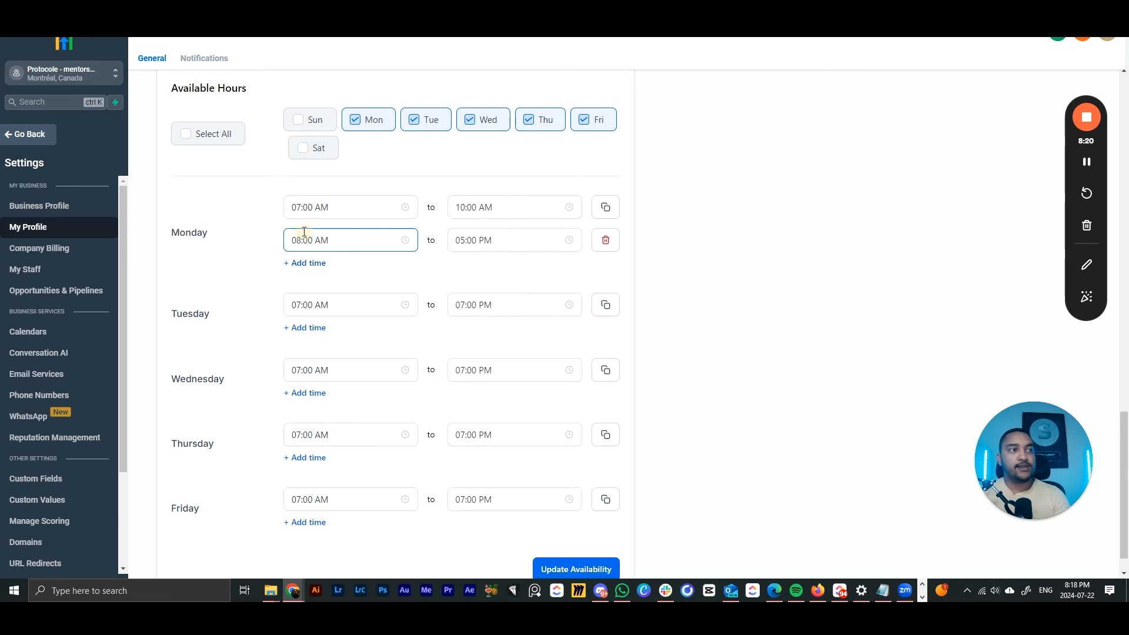
{"action": "left_click", "coordinate": [346, 240]}
{"action": "left_click", "coordinate": [363, 286]}
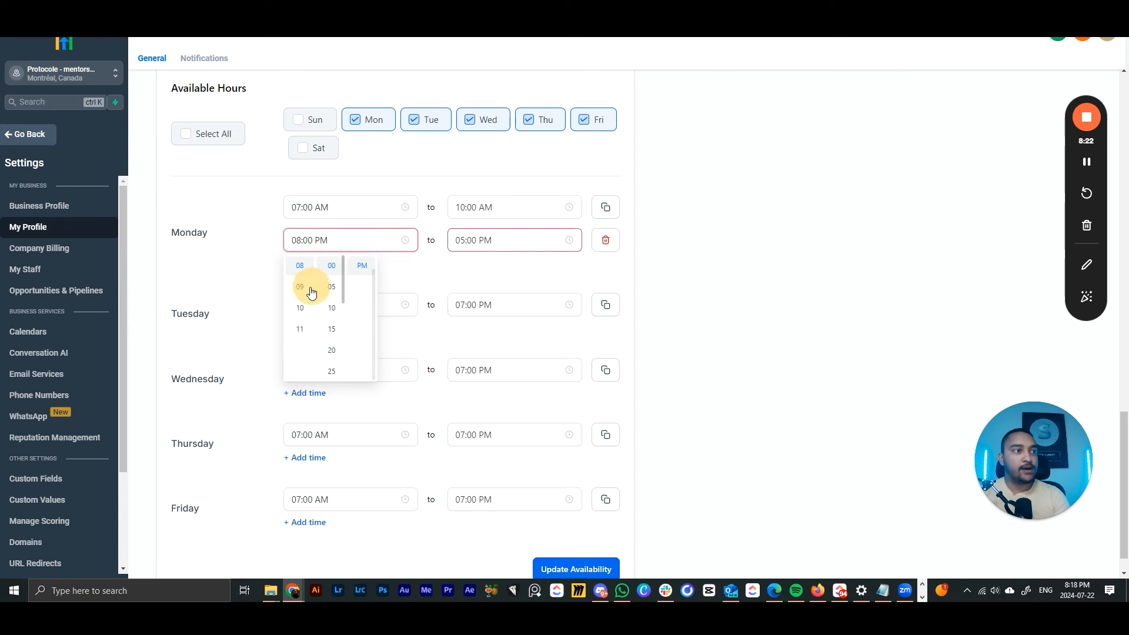
{"action": "scroll", "coordinate": [303, 294], "scroll_direction": "up", "scroll_amount": 2}
{"action": "scroll", "coordinate": [303, 285], "scroll_direction": "up", "scroll_amount": 2}
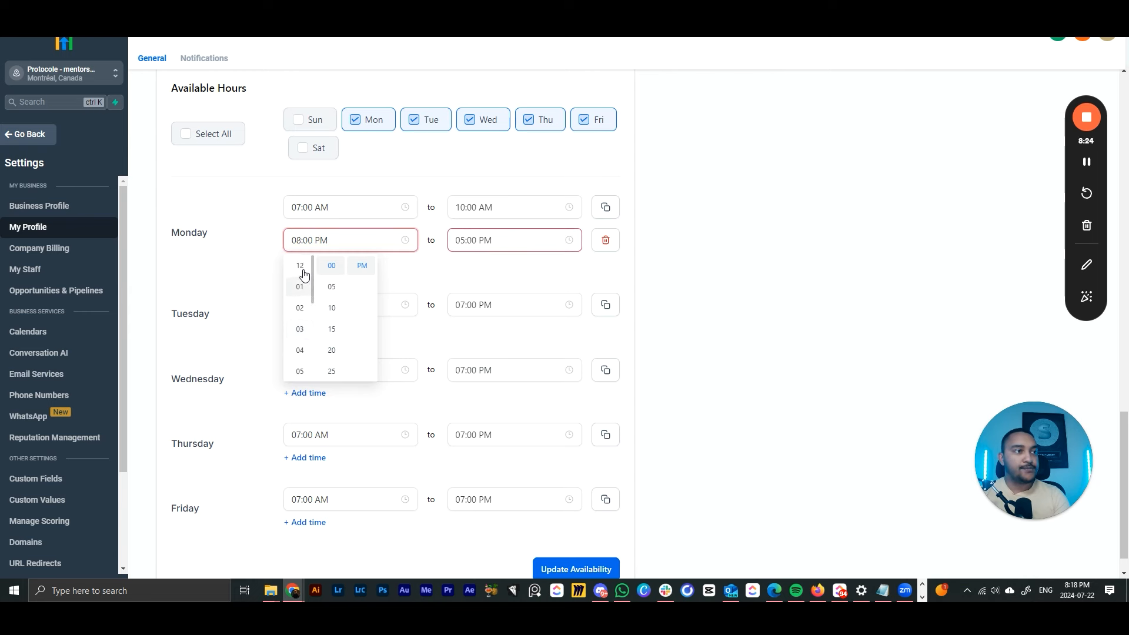
{"action": "left_click", "coordinate": [302, 285]}
{"action": "left_click", "coordinate": [491, 240]}
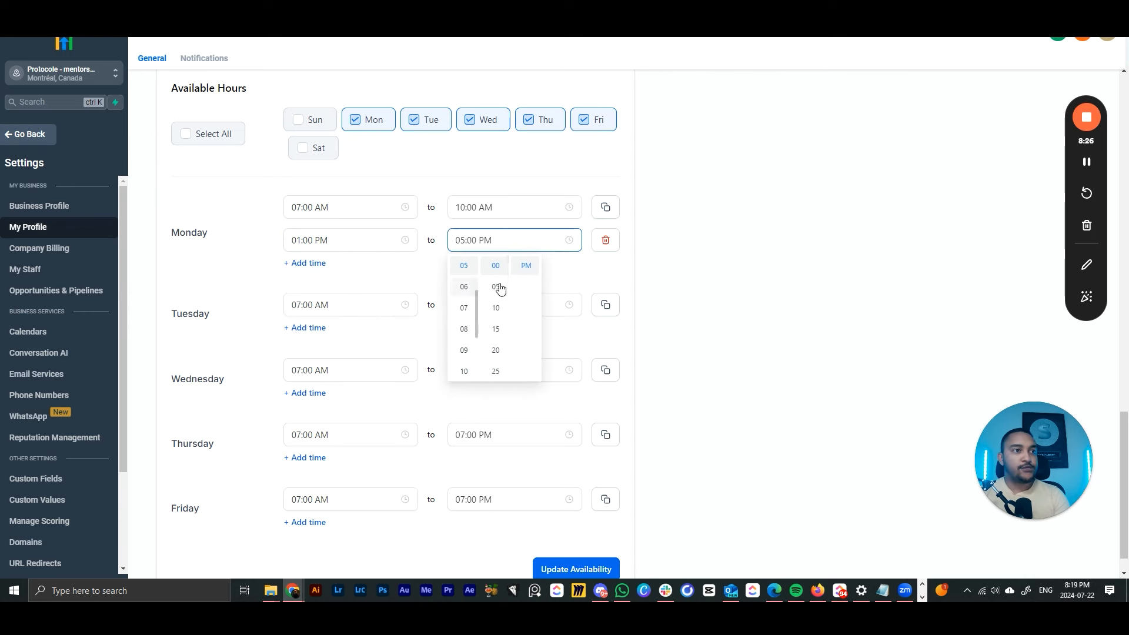
{"action": "left_click", "coordinate": [650, 260]}
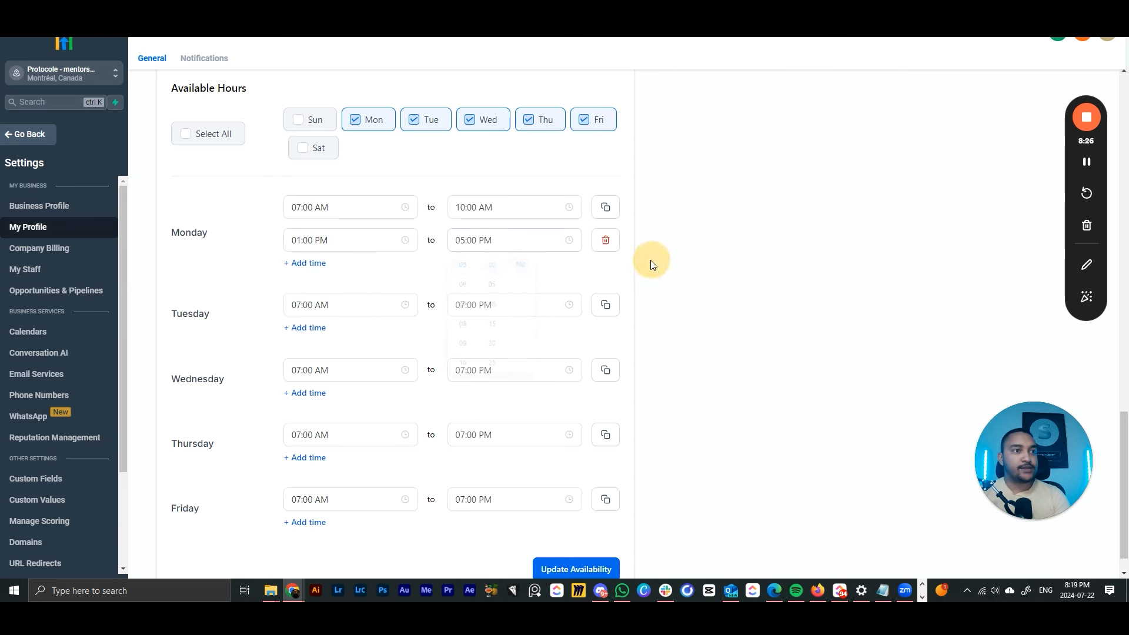
Remove the second time slot from Monday's available hours.
{"action": "left_click", "coordinate": [343, 301]}
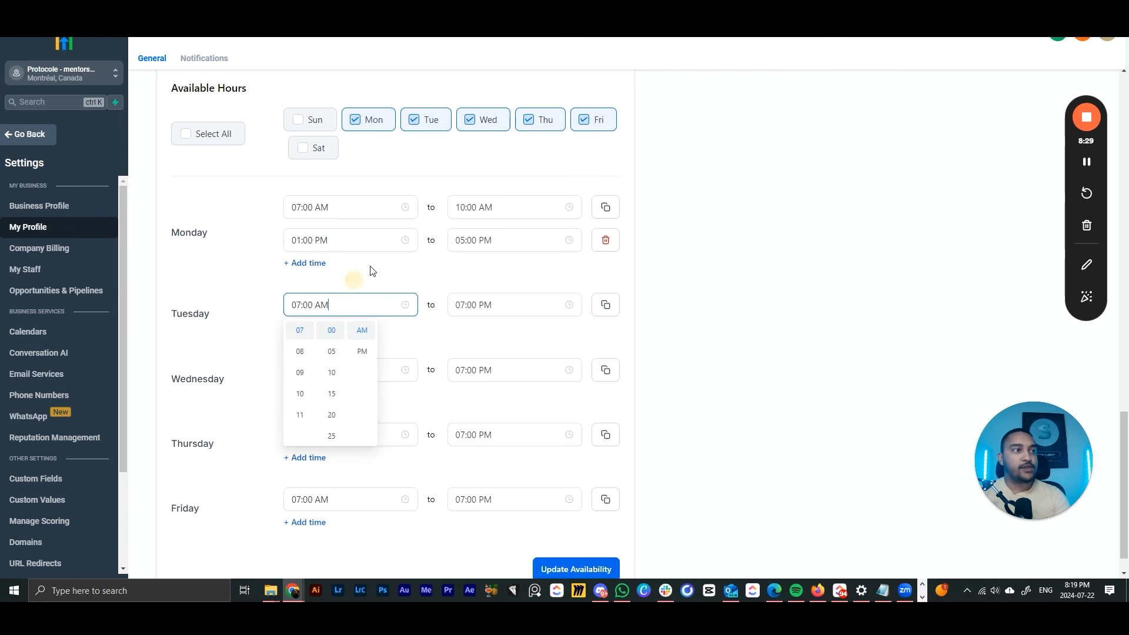
{"action": "left_click", "coordinate": [532, 270]}
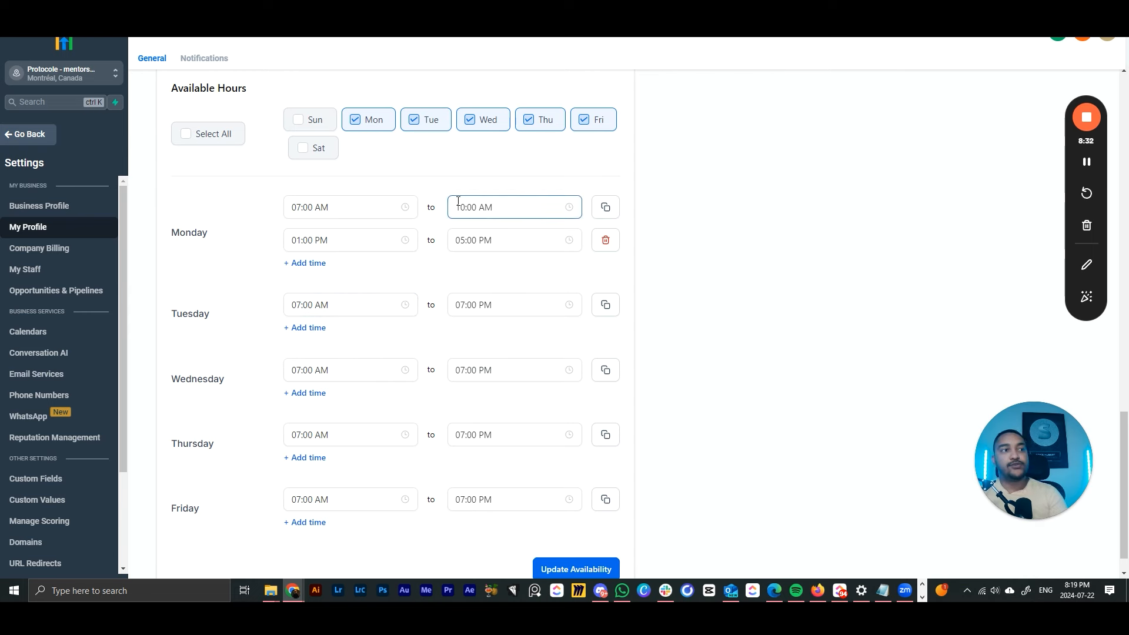
{"action": "left_click", "coordinate": [606, 247]}
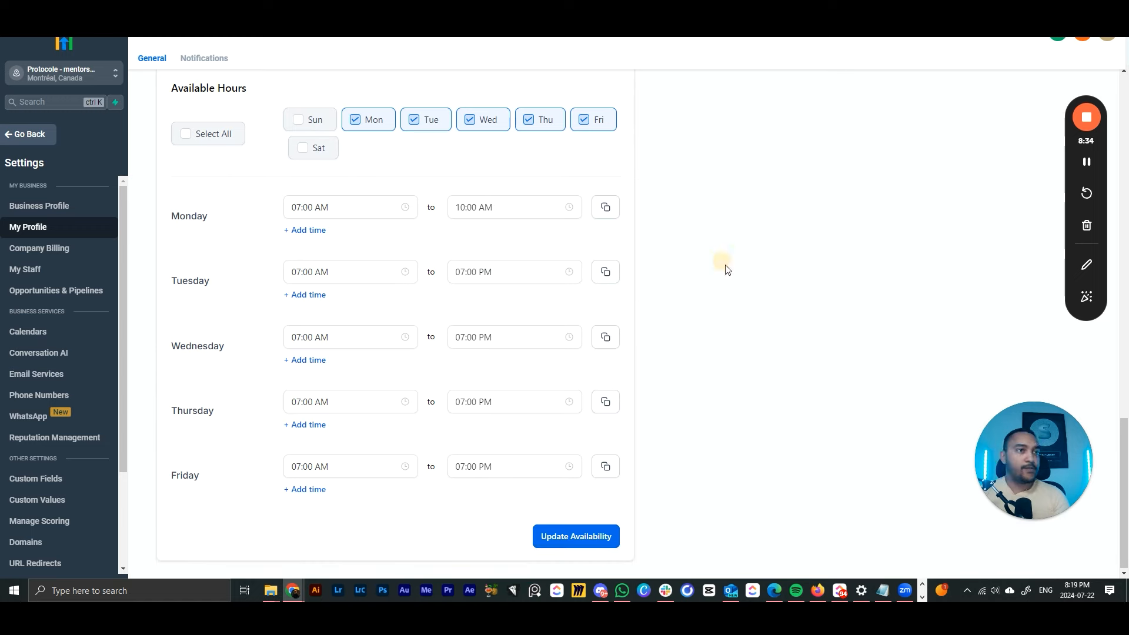
Save the updated user availability.
{"action": "left_click", "coordinate": [577, 534]}
{"action": "scroll", "coordinate": [824, 406], "scroll_direction": "up", "scroll_amount": 15}
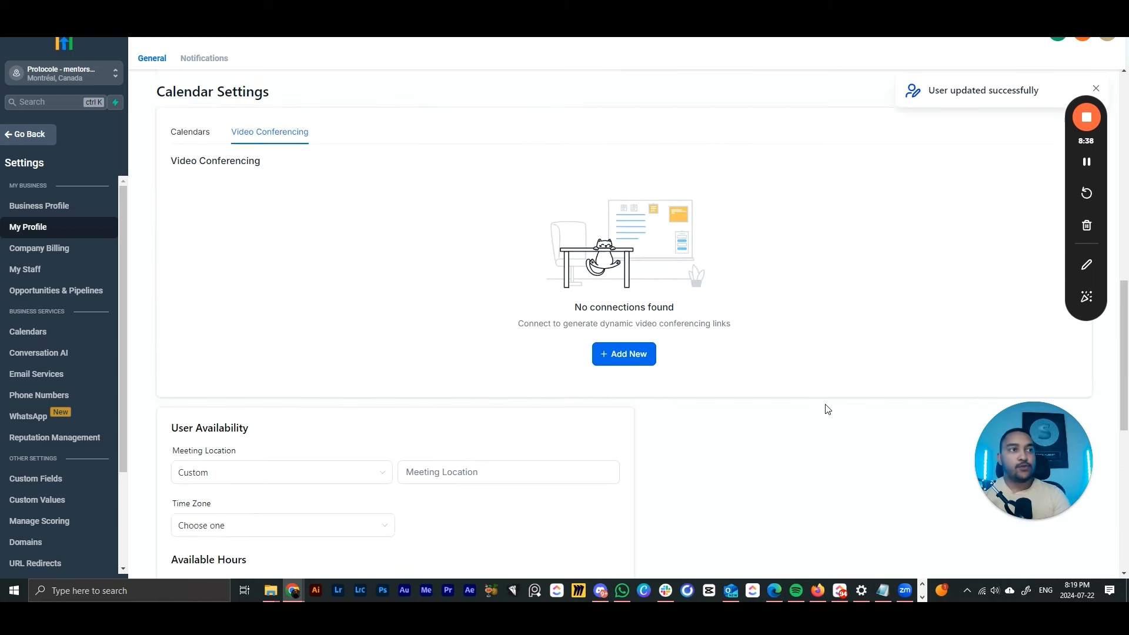
{"action": "scroll", "coordinate": [824, 406], "scroll_direction": "up", "scroll_amount": 5}
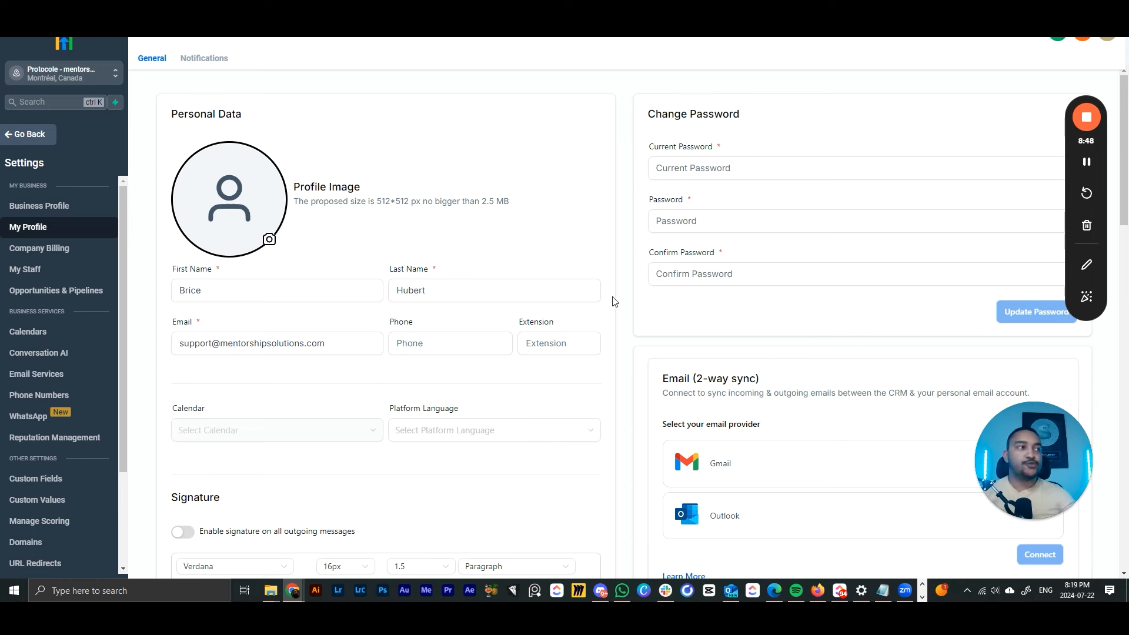
Start adding a new employee under My Staff and go through the first name, last name and email fields.
{"action": "left_click", "coordinate": [70, 270]}
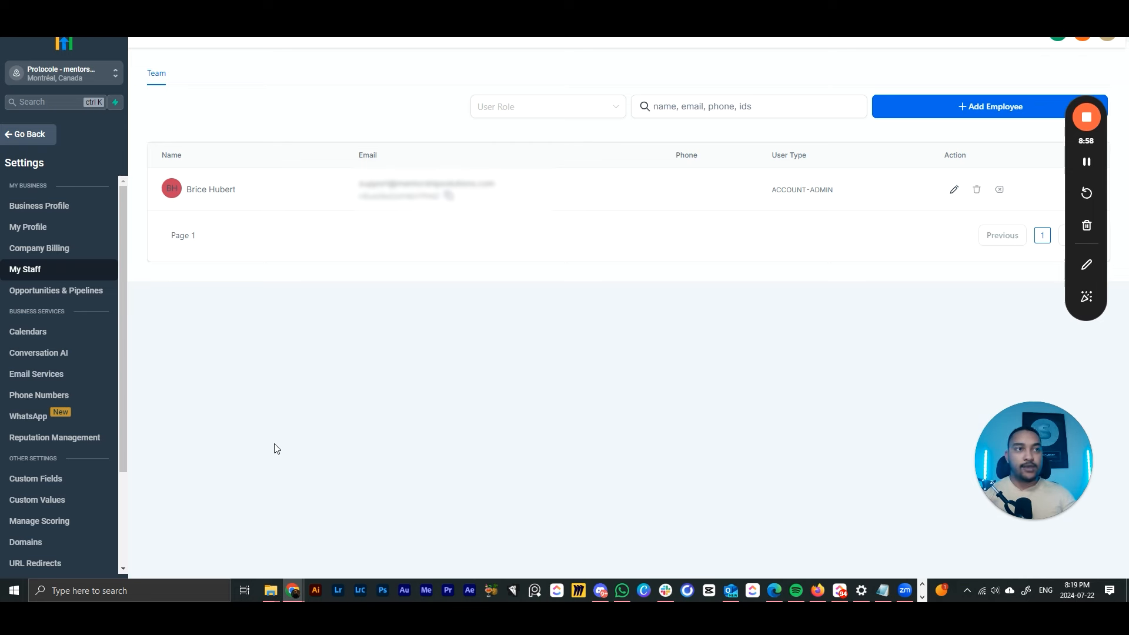
{"action": "left_click", "coordinate": [969, 117]}
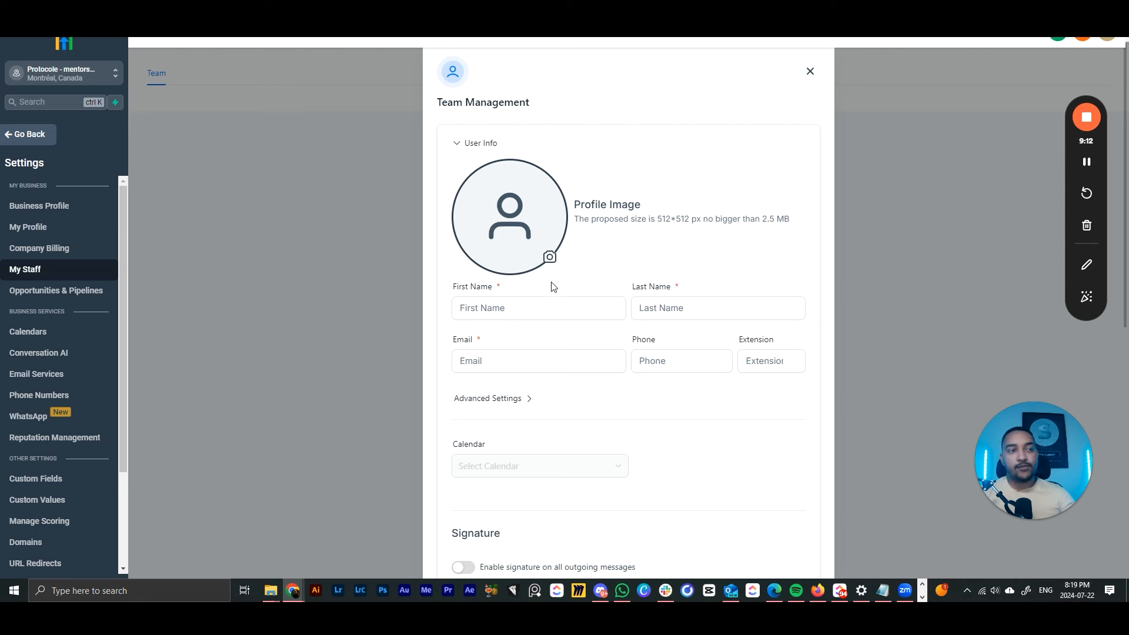
{"action": "left_click", "coordinate": [512, 309]}
{"action": "left_click", "coordinate": [705, 307]}
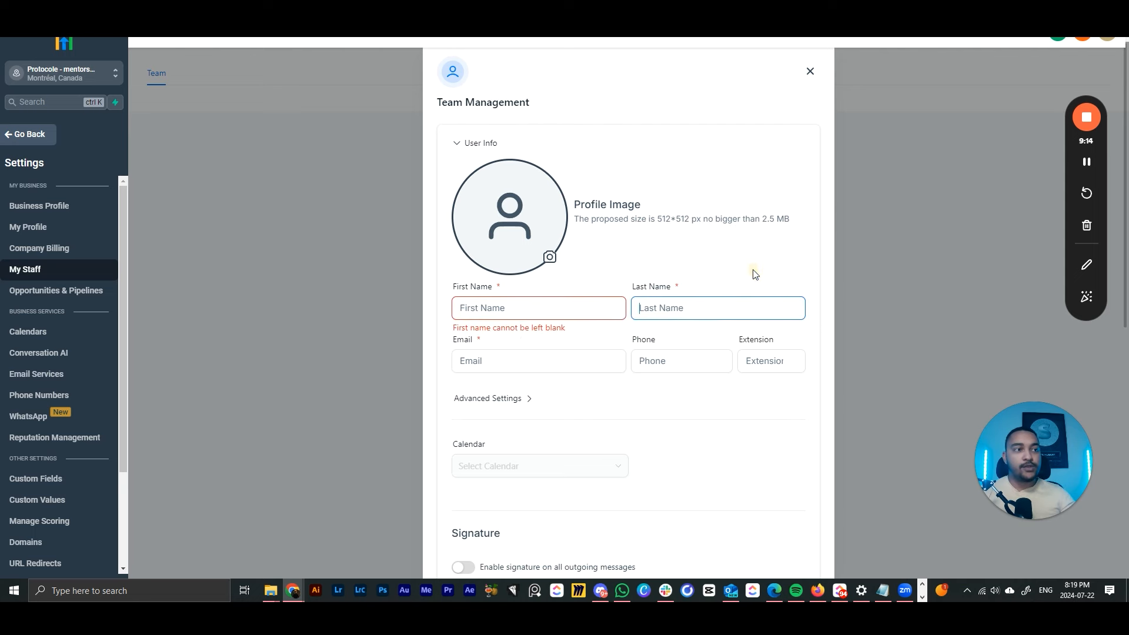
{"action": "scroll", "coordinate": [504, 295], "scroll_direction": "down", "scroll_amount": 1}
{"action": "left_click", "coordinate": [504, 296]}
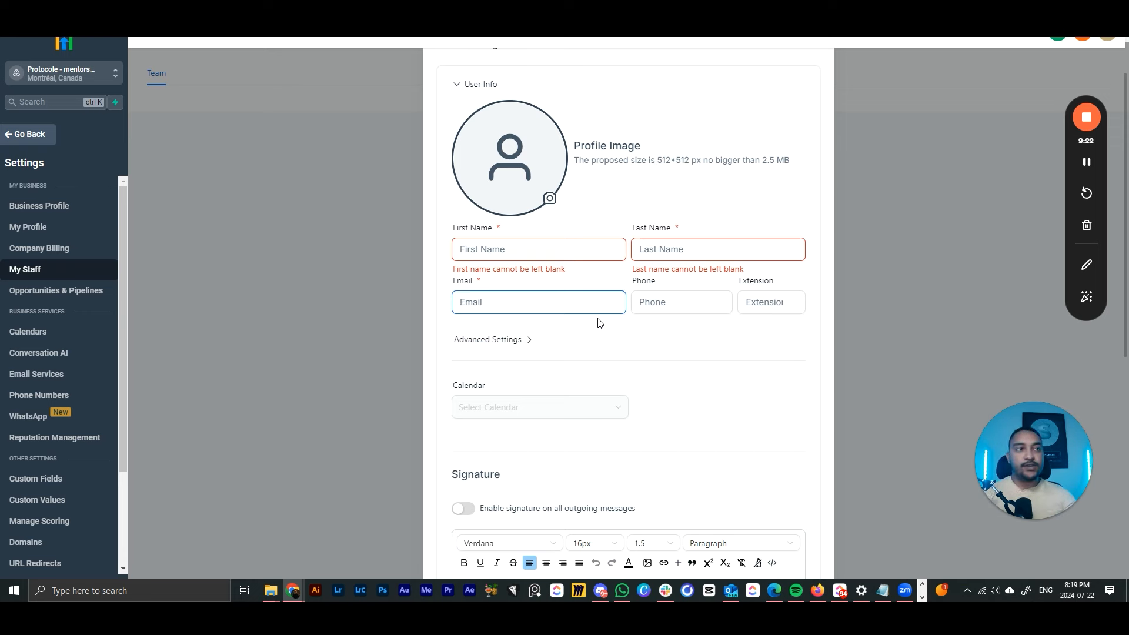
Look over the new employee's signature settings and expand the User Permissions and User Roles sections.
{"action": "scroll", "coordinate": [600, 323], "scroll_direction": "down", "scroll_amount": 2}
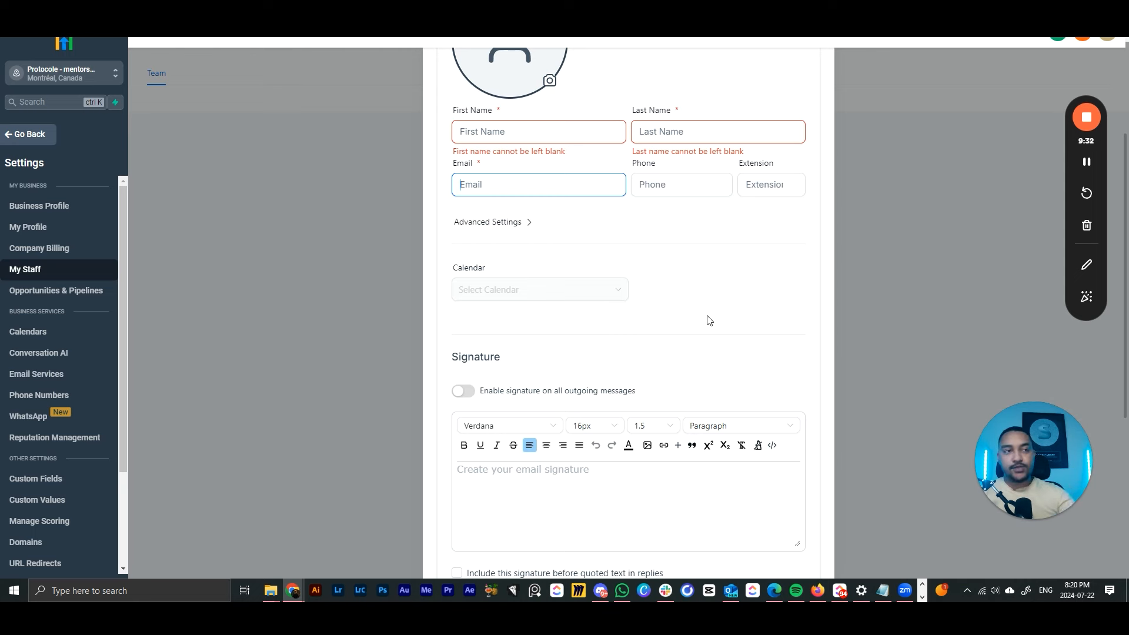
{"action": "scroll", "coordinate": [588, 206], "scroll_direction": "down", "scroll_amount": 4}
{"action": "scroll", "coordinate": [520, 155], "scroll_direction": "up", "scroll_amount": 1}
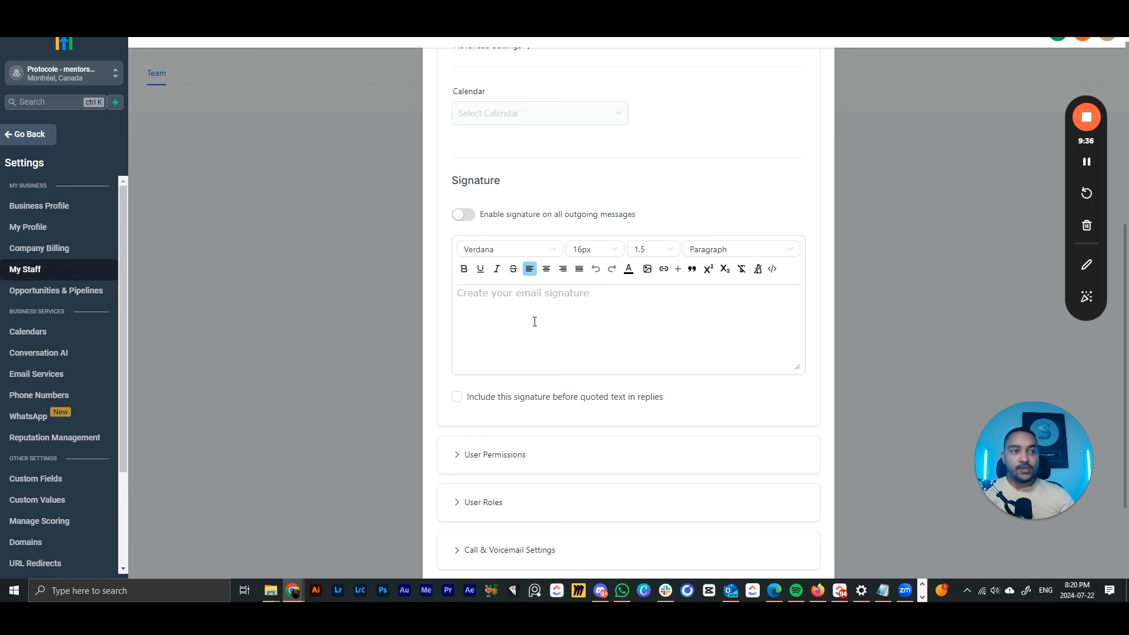
{"action": "scroll", "coordinate": [534, 321], "scroll_direction": "down", "scroll_amount": 2}
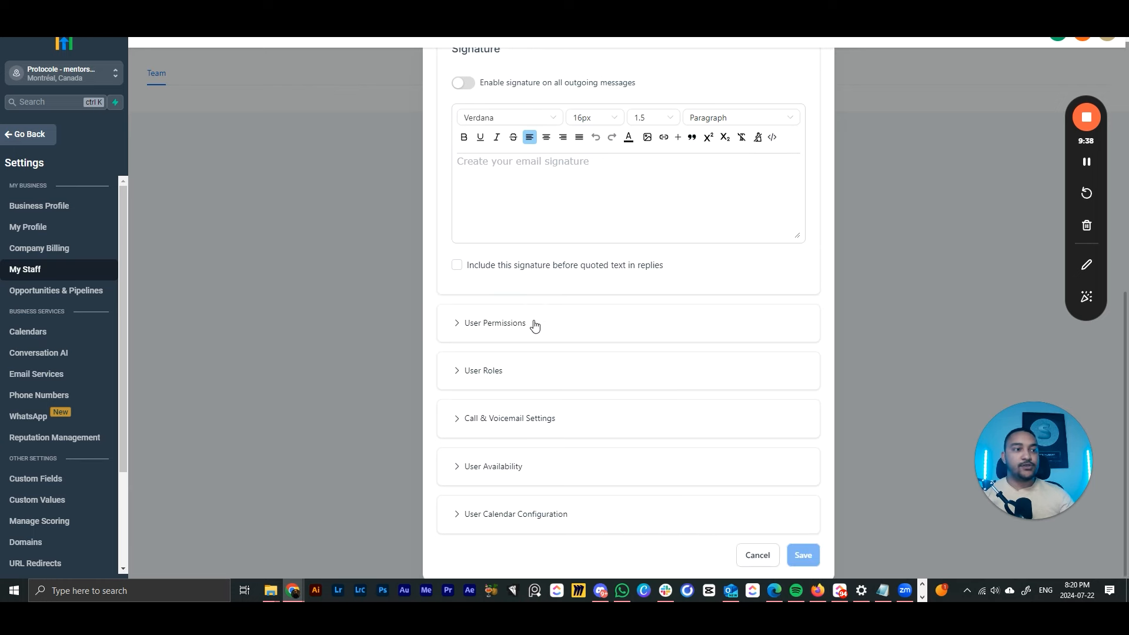
{"action": "left_click", "coordinate": [490, 370]}
{"action": "left_click", "coordinate": [514, 329]}
{"action": "scroll", "coordinate": [517, 335], "scroll_direction": "down", "scroll_amount": 7}
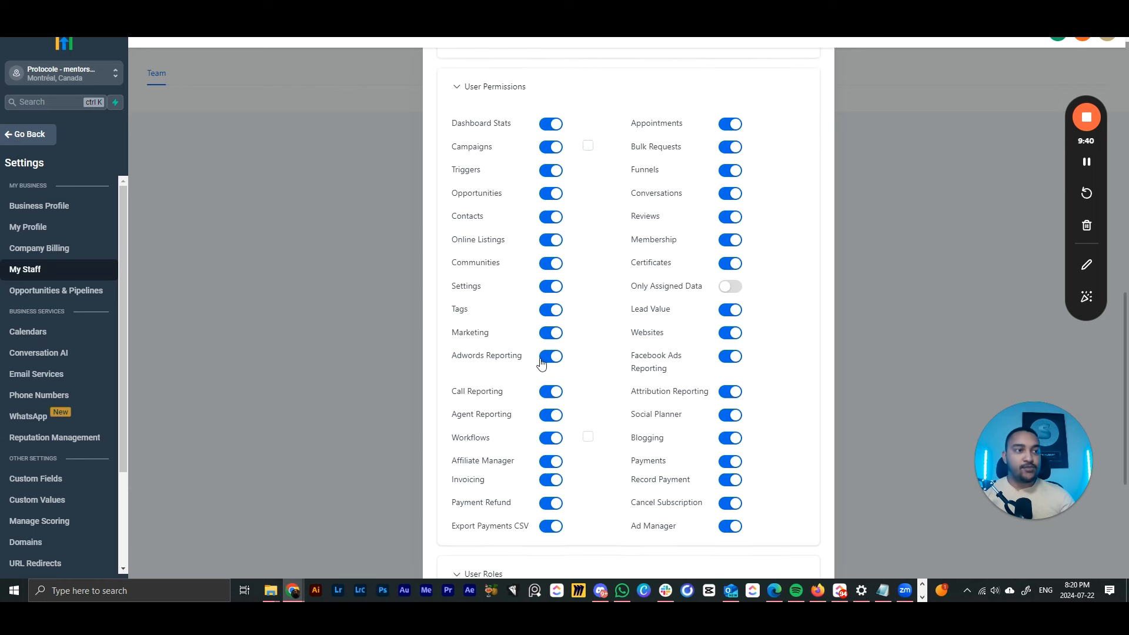
Set the new employee's user role to User.
{"action": "left_click", "coordinate": [487, 383]}
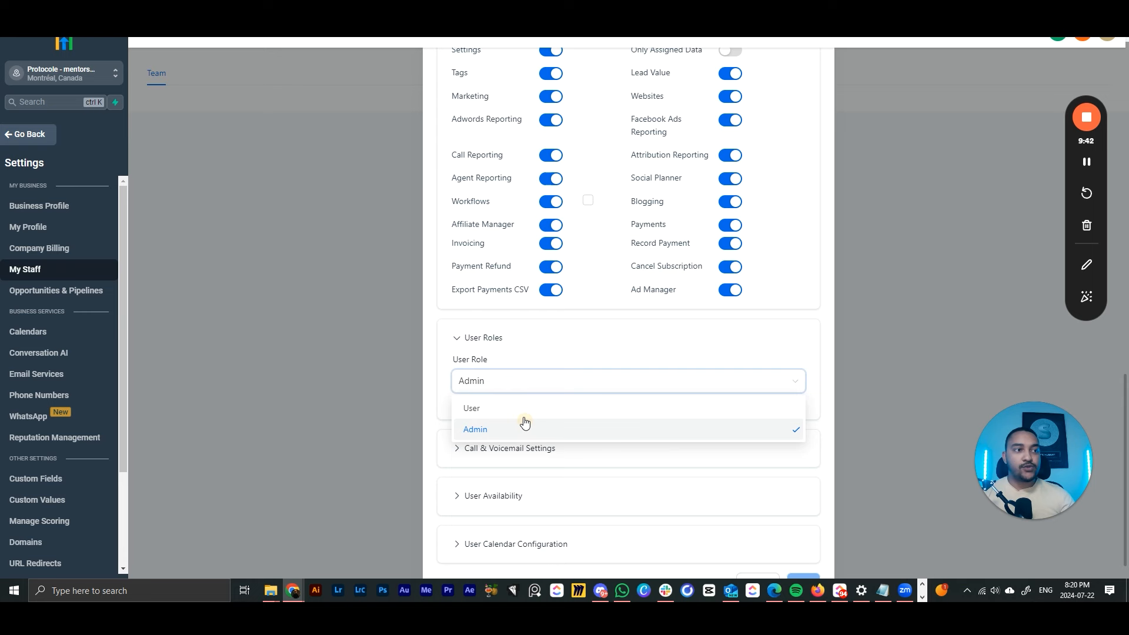
{"action": "left_click", "coordinate": [482, 408]}
{"action": "left_click", "coordinate": [484, 428]}
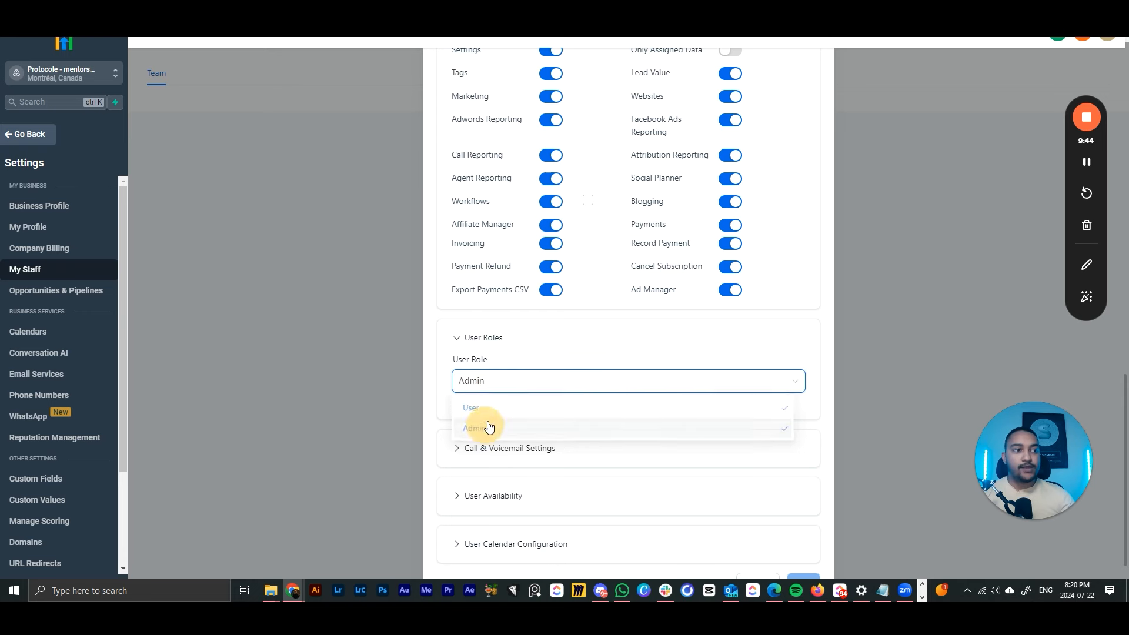
{"action": "left_click", "coordinate": [506, 387]}
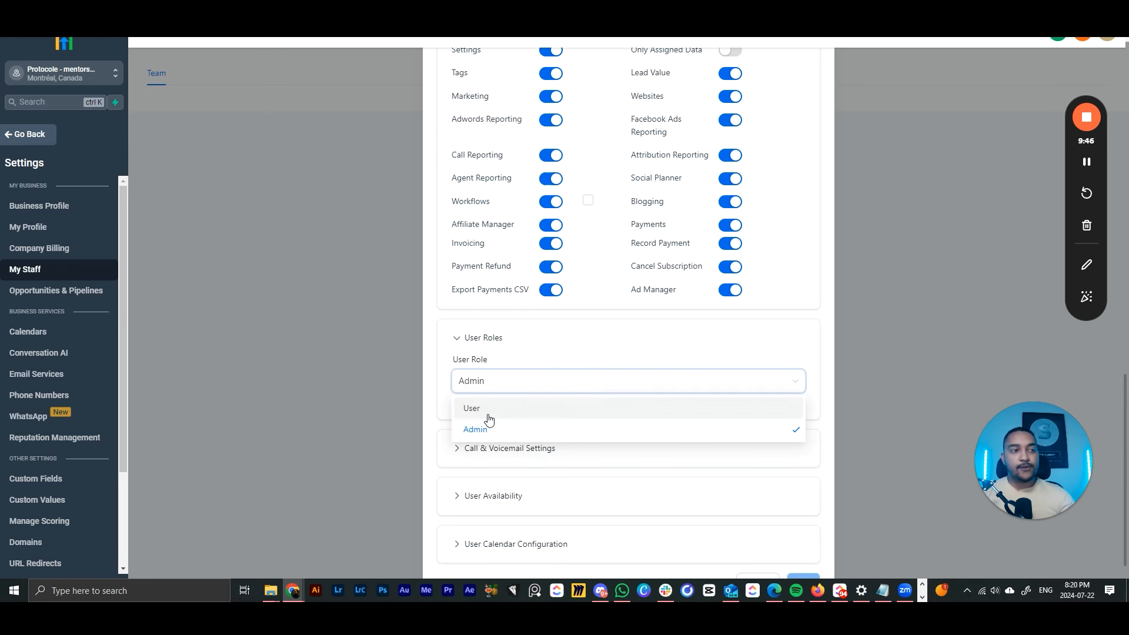
{"action": "left_click", "coordinate": [488, 414]}
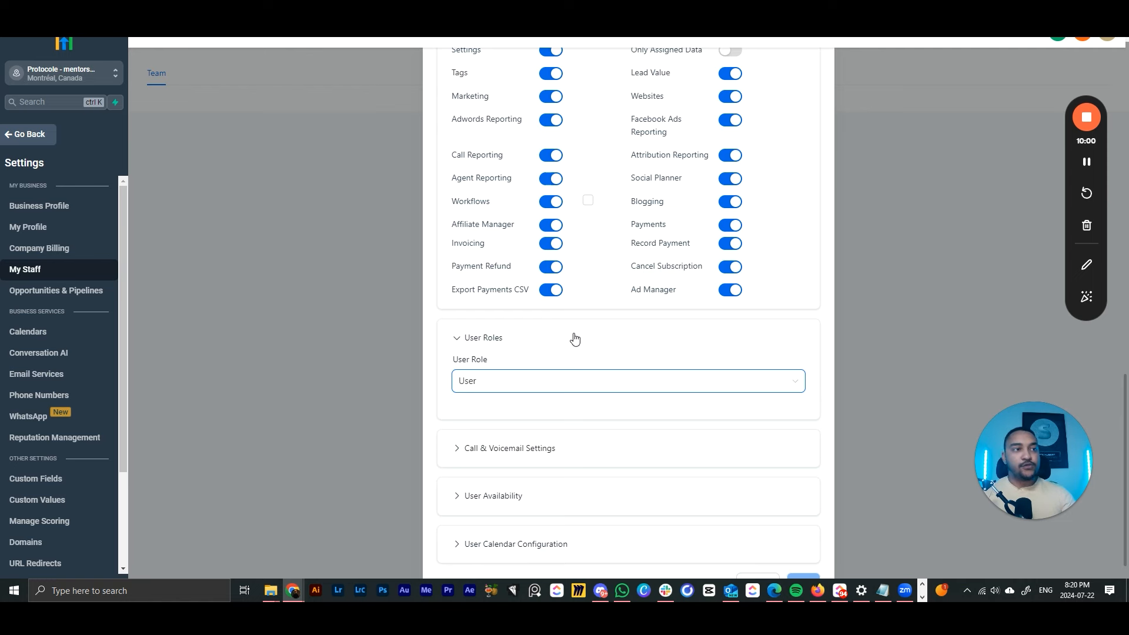
{"action": "left_click", "coordinate": [482, 382]}
{"action": "left_click", "coordinate": [492, 406]}
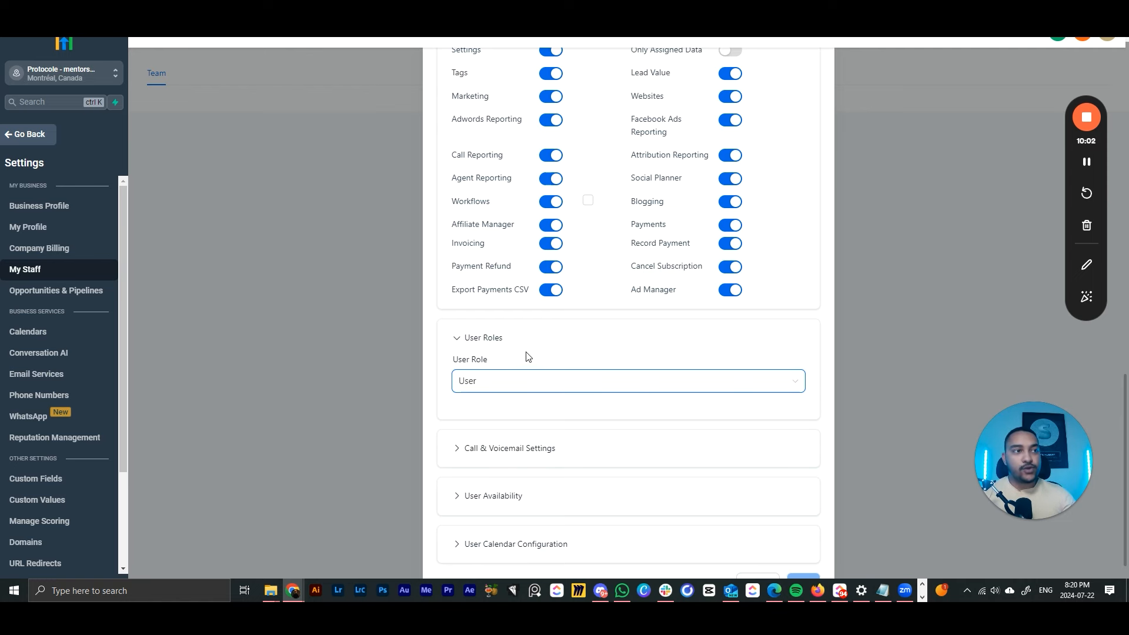
Turn off the Funnels, Websites, Marketing and Social Planner permissions for the new employee.
{"action": "scroll", "coordinate": [524, 247], "scroll_direction": "up", "scroll_amount": 5}
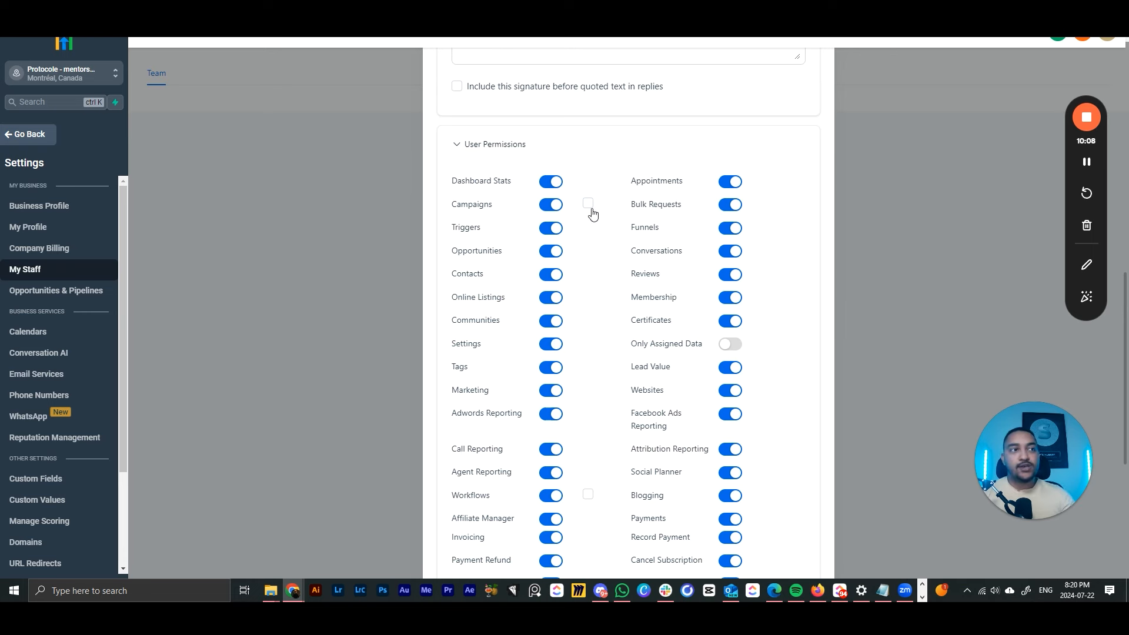
{"action": "left_click", "coordinate": [734, 229]}
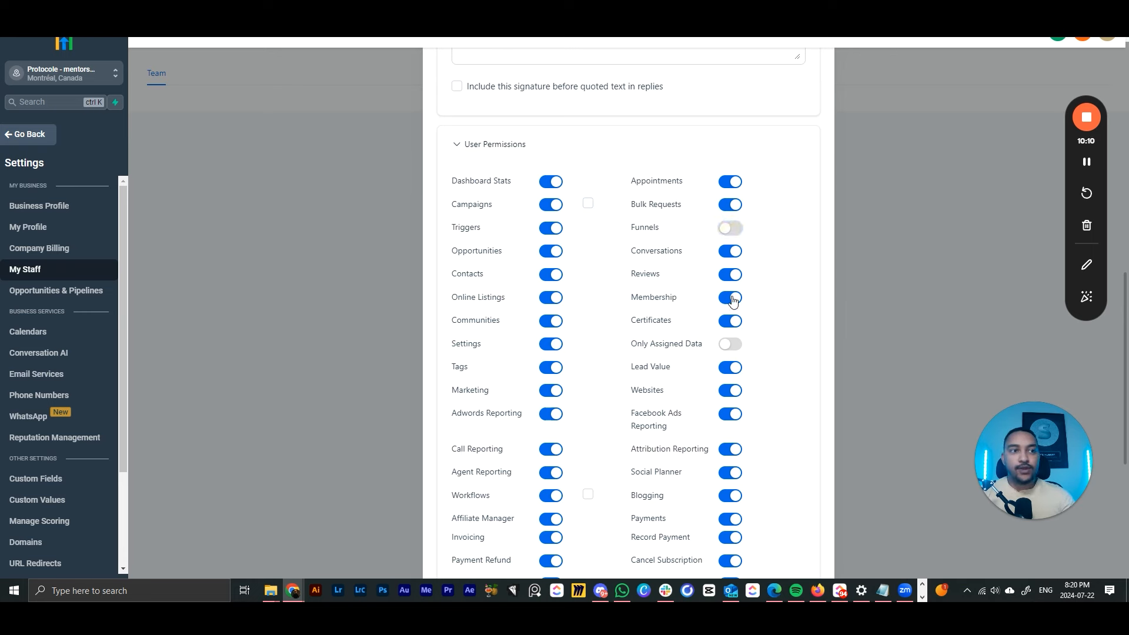
{"action": "scroll", "coordinate": [732, 303], "scroll_direction": "down", "scroll_amount": 1}
{"action": "left_click", "coordinate": [731, 337]}
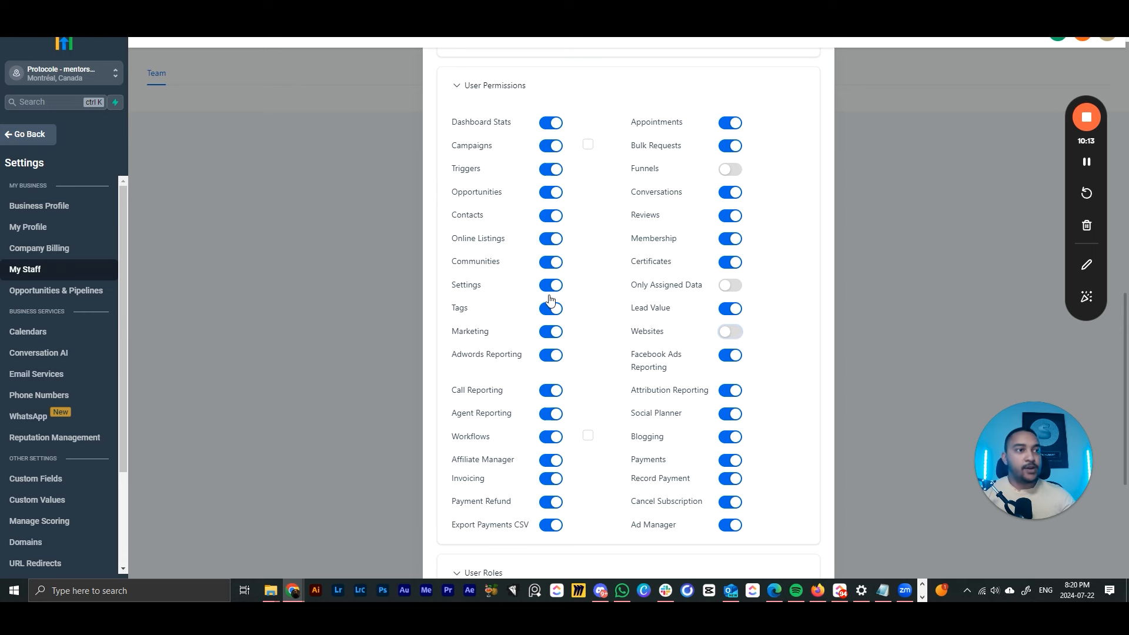
{"action": "left_click", "coordinate": [553, 335]}
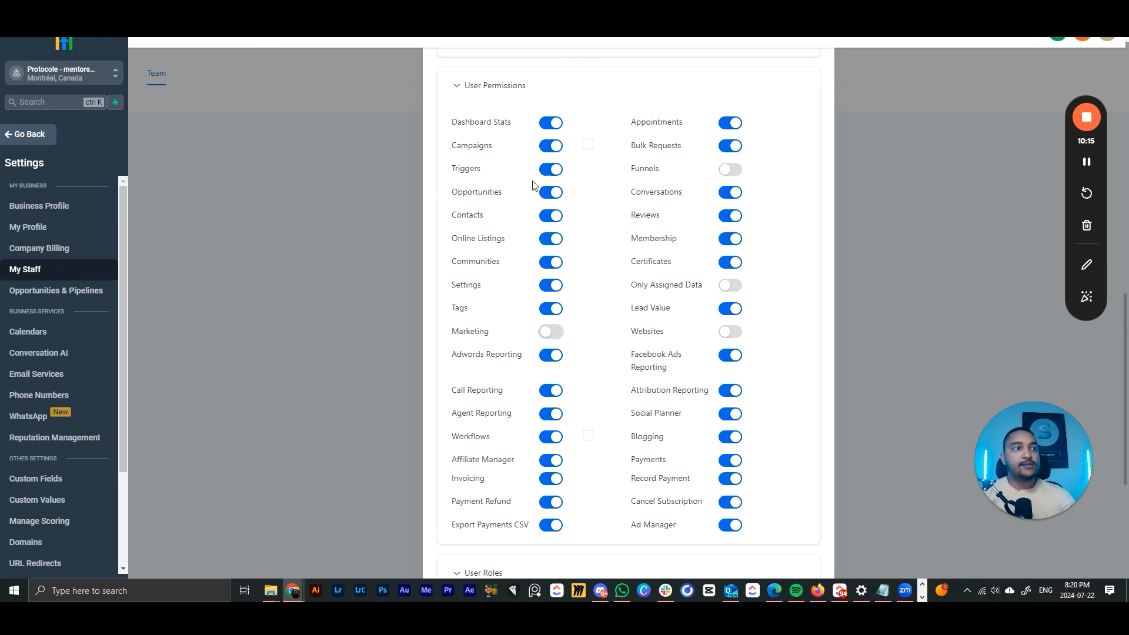
{"action": "left_click", "coordinate": [728, 415]}
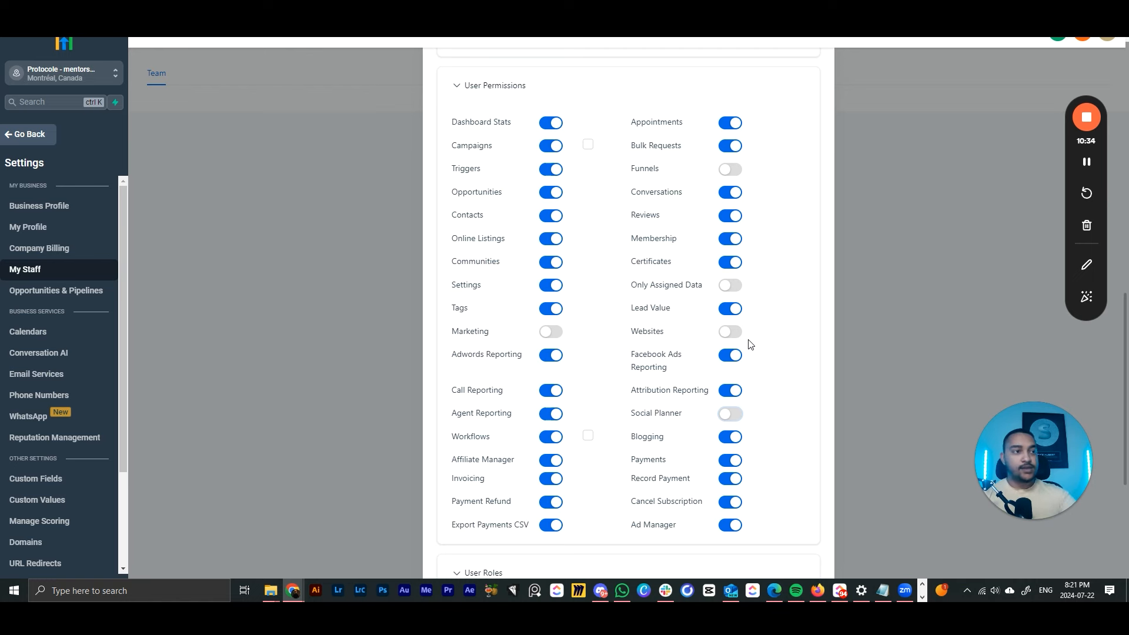
Change the new employee's user role to Admin and check the permissions again.
{"action": "scroll", "coordinate": [729, 353], "scroll_direction": "down", "scroll_amount": 3}
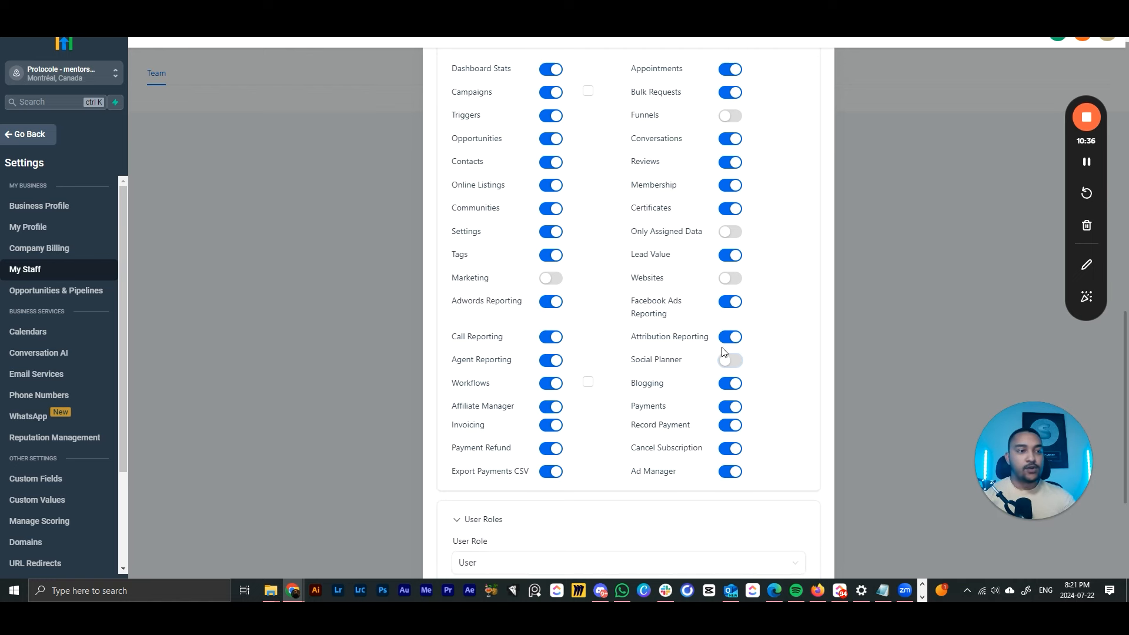
{"action": "scroll", "coordinate": [491, 411], "scroll_direction": "down", "scroll_amount": 2}
{"action": "left_click", "coordinate": [494, 353]}
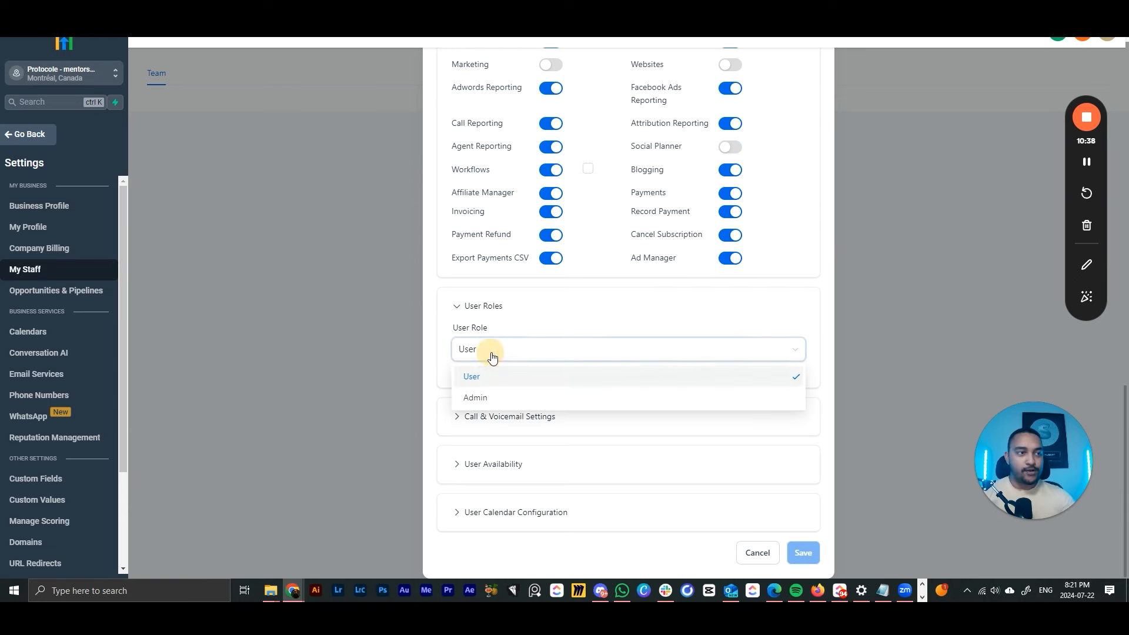
{"action": "left_click", "coordinate": [502, 400]}
{"action": "scroll", "coordinate": [700, 305], "scroll_direction": "up", "scroll_amount": 5}
{"action": "scroll", "coordinate": [748, 294], "scroll_direction": "down", "scroll_amount": 5}
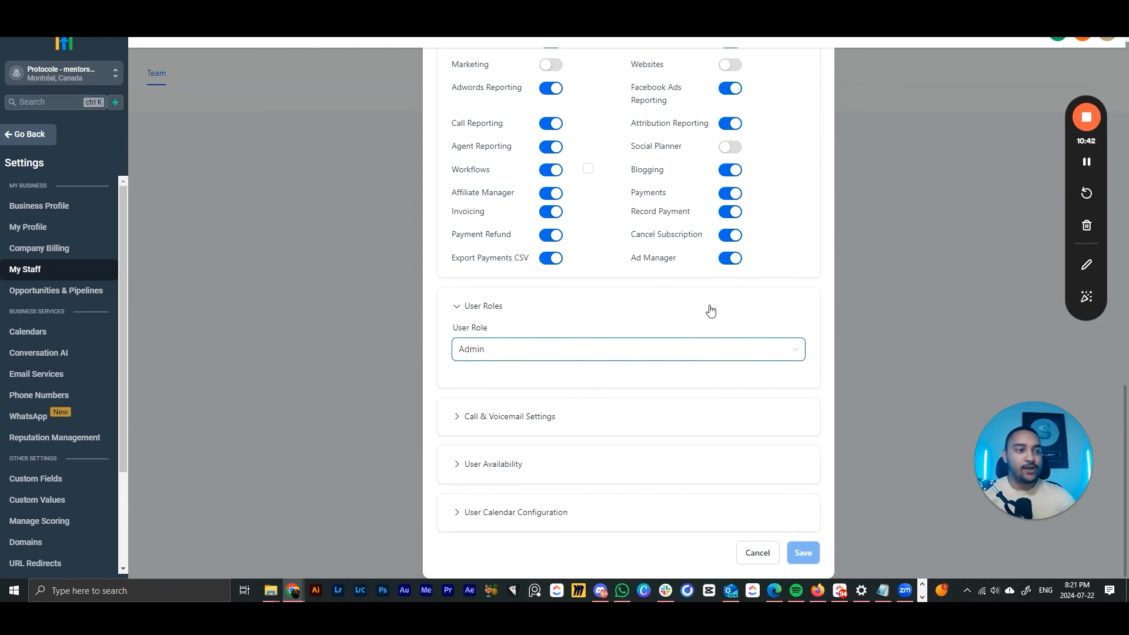
Examine the new employee's Call & Voicemail Settings and User Availability sections, including time zone and available hours.
{"action": "left_click", "coordinate": [487, 417]}
{"action": "left_click", "coordinate": [489, 417]}
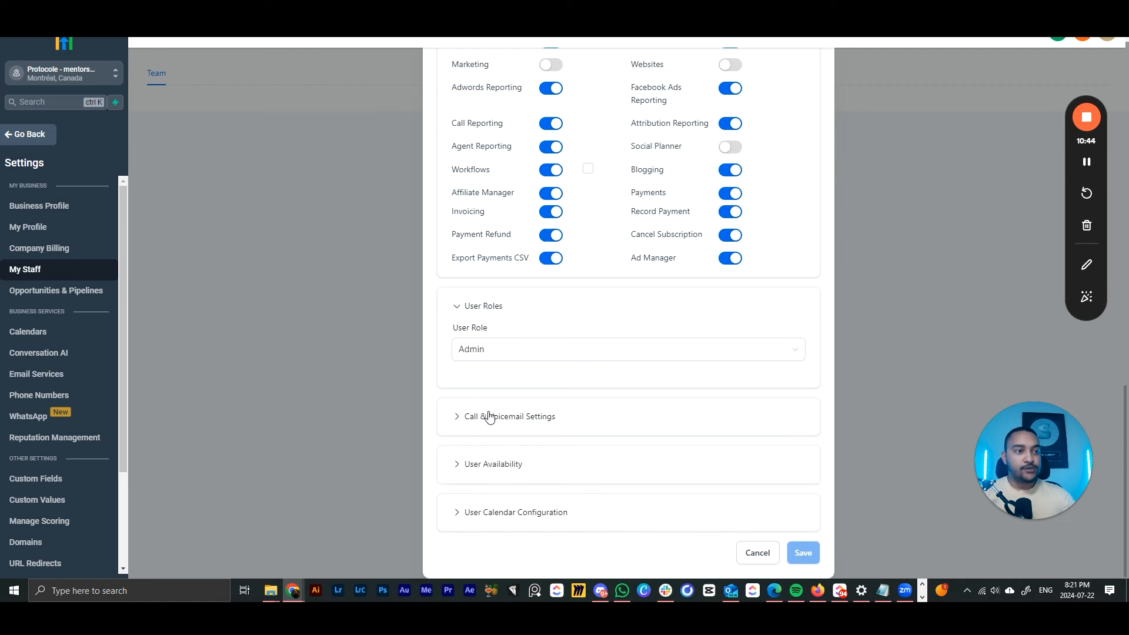
{"action": "left_click", "coordinate": [496, 464]}
{"action": "scroll", "coordinate": [617, 447], "scroll_direction": "down", "scroll_amount": 3}
{"action": "left_click", "coordinate": [575, 299]}
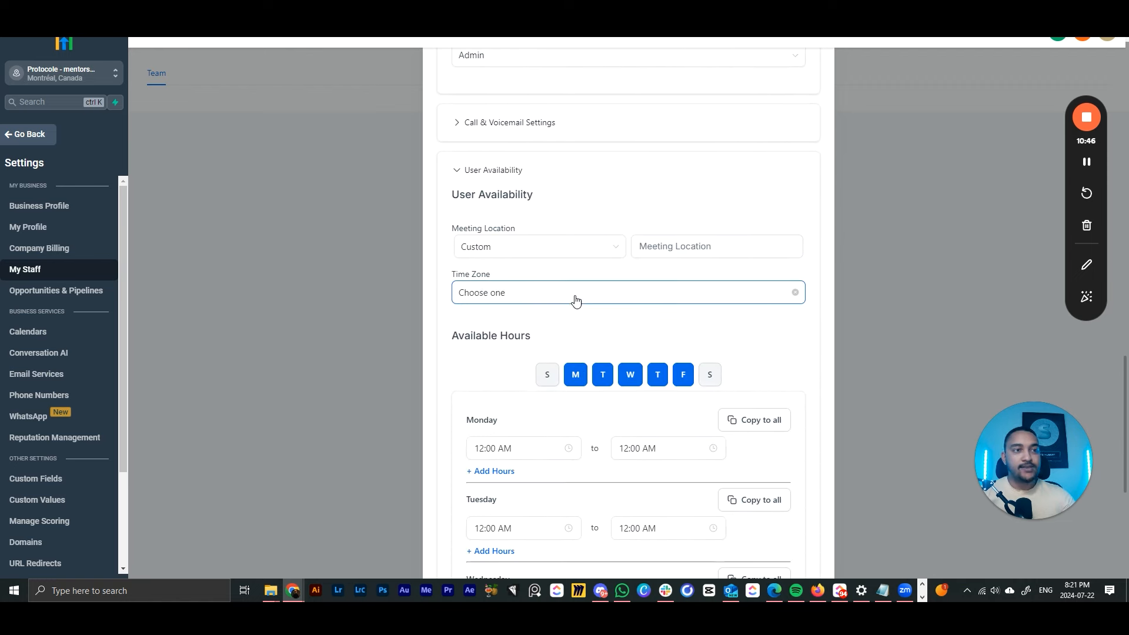
{"action": "scroll", "coordinate": [635, 471], "scroll_direction": "down", "scroll_amount": 2}
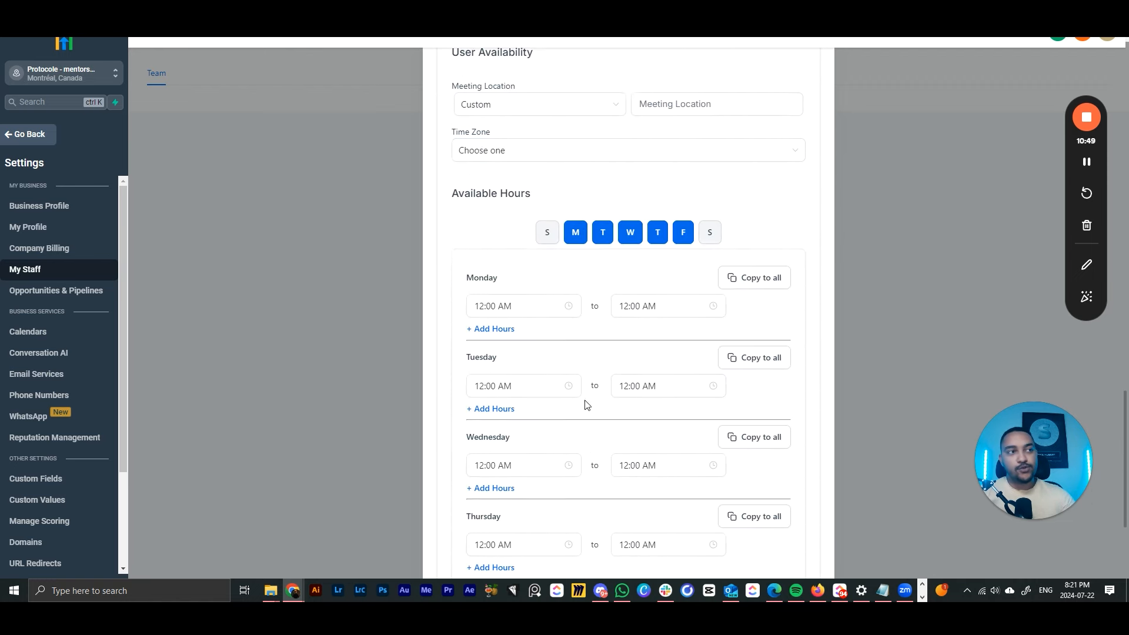
{"action": "scroll", "coordinate": [558, 353], "scroll_direction": "up", "scroll_amount": 2}
{"action": "left_click", "coordinate": [487, 171]}
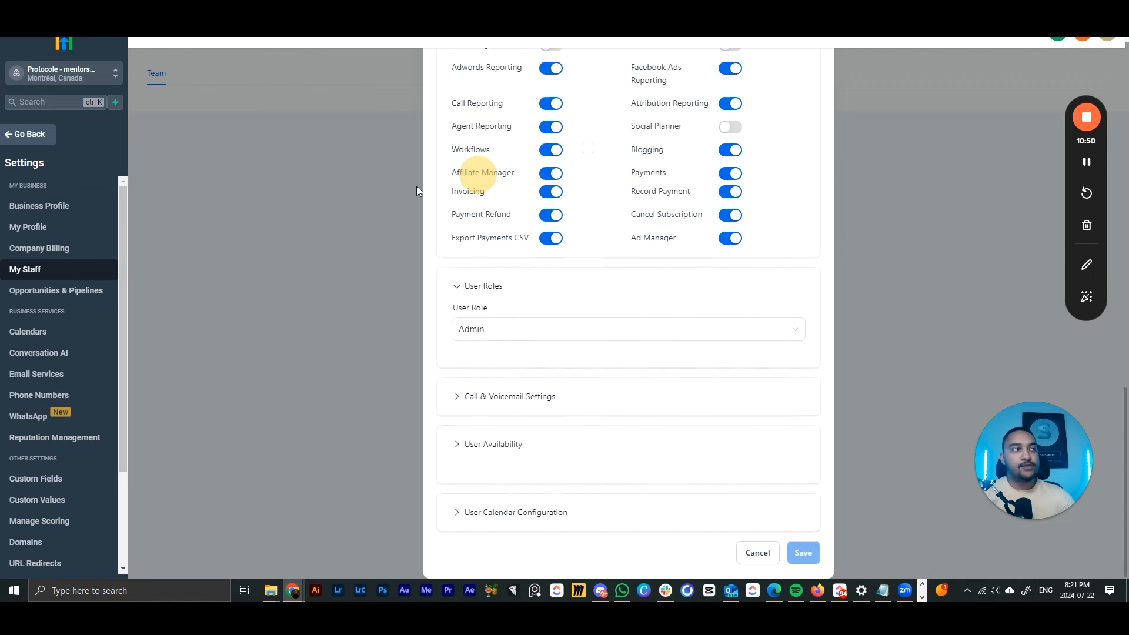
Check the new employee's User Calendar Configuration, then close the employee form without saving.
{"action": "left_click", "coordinate": [525, 509]}
{"action": "scroll", "coordinate": [565, 470], "scroll_direction": "down", "scroll_amount": 5}
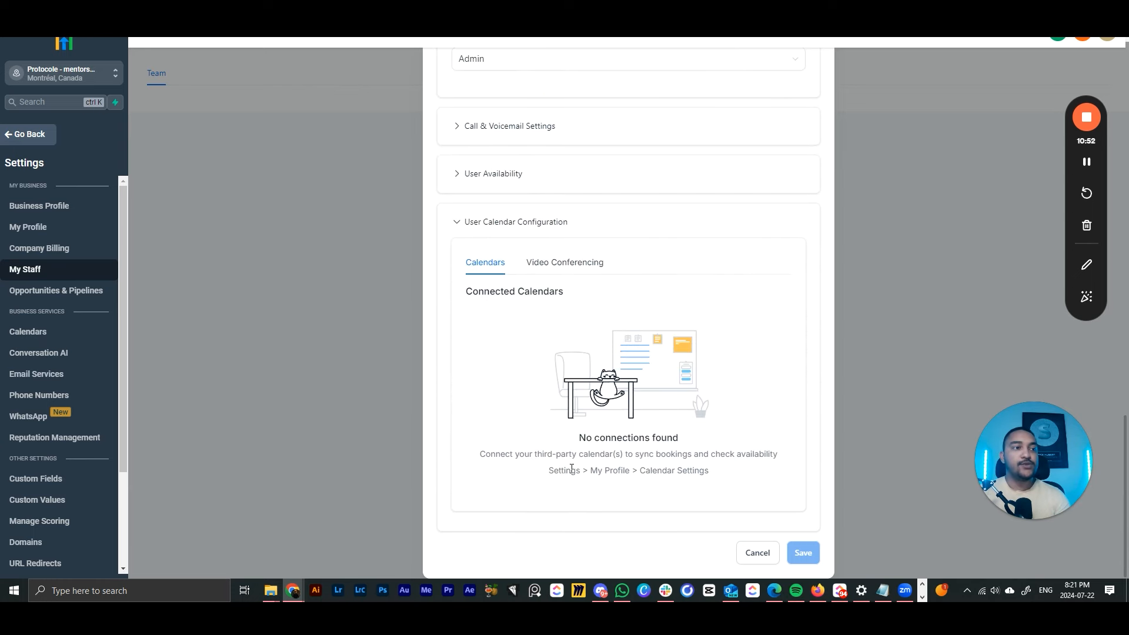
{"action": "left_click", "coordinate": [492, 226]}
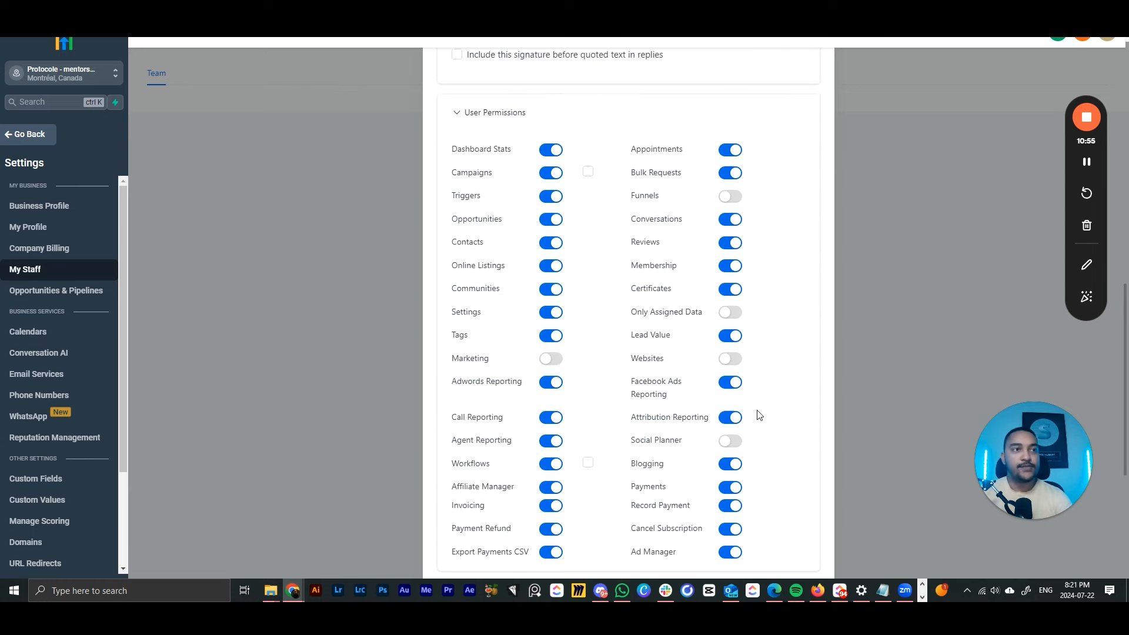
{"action": "scroll", "coordinate": [759, 421], "scroll_direction": "up", "scroll_amount": 20}
{"action": "left_click", "coordinate": [810, 65]}
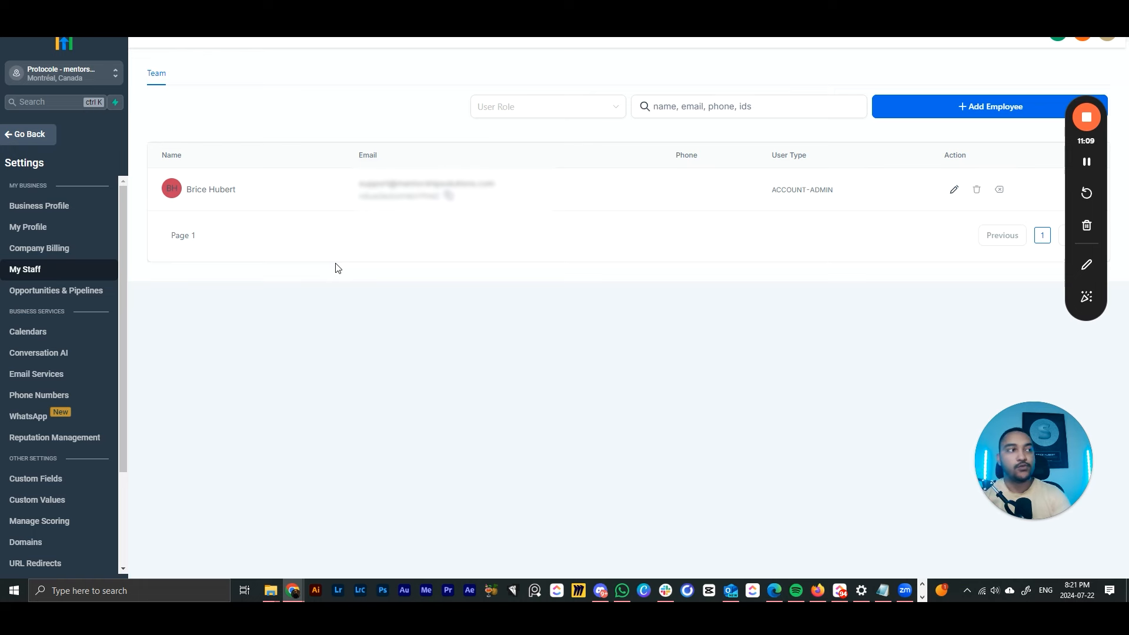
Open the Company Billing settings and view the payment method section.
{"action": "left_click", "coordinate": [74, 255]}
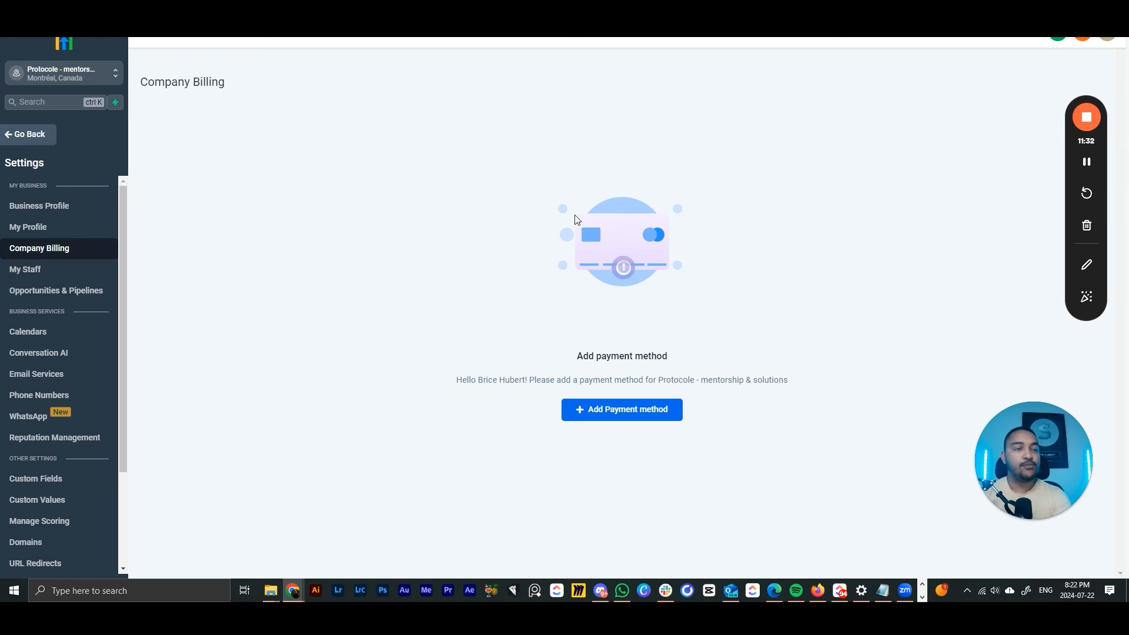
{"action": "left_click_drag", "start_coordinate": [554, 292], "coordinate": [790, 383]}
{"action": "left_click", "coordinate": [527, 269]}
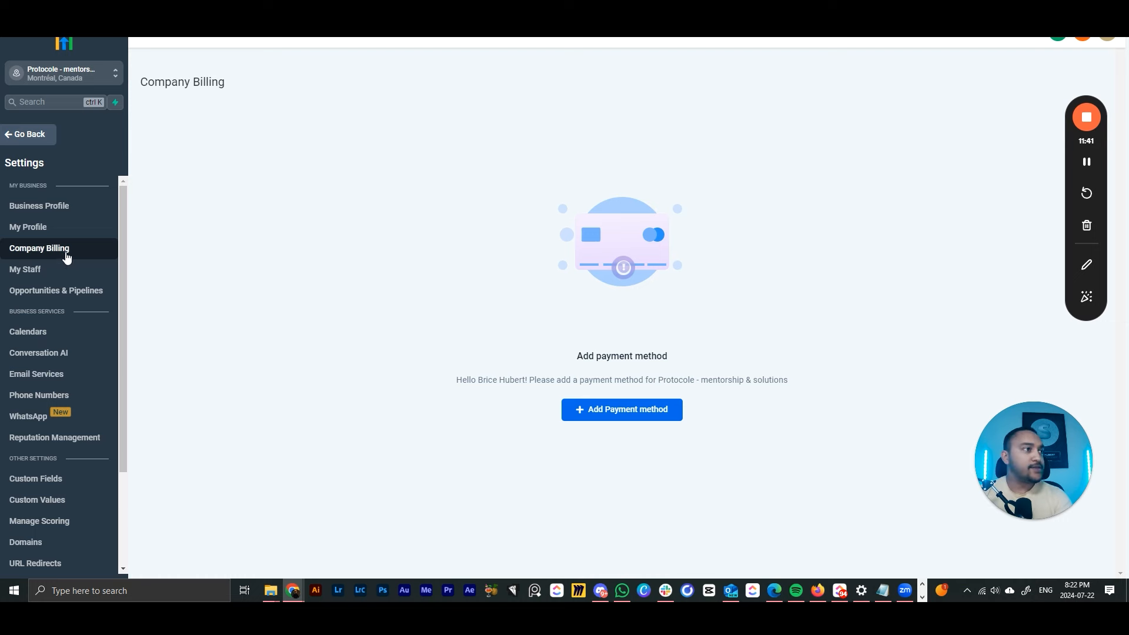
Open the Integrations settings and look through the third-party accounts that can be connected.
{"action": "scroll", "coordinate": [63, 253], "scroll_direction": "down", "scroll_amount": 1}
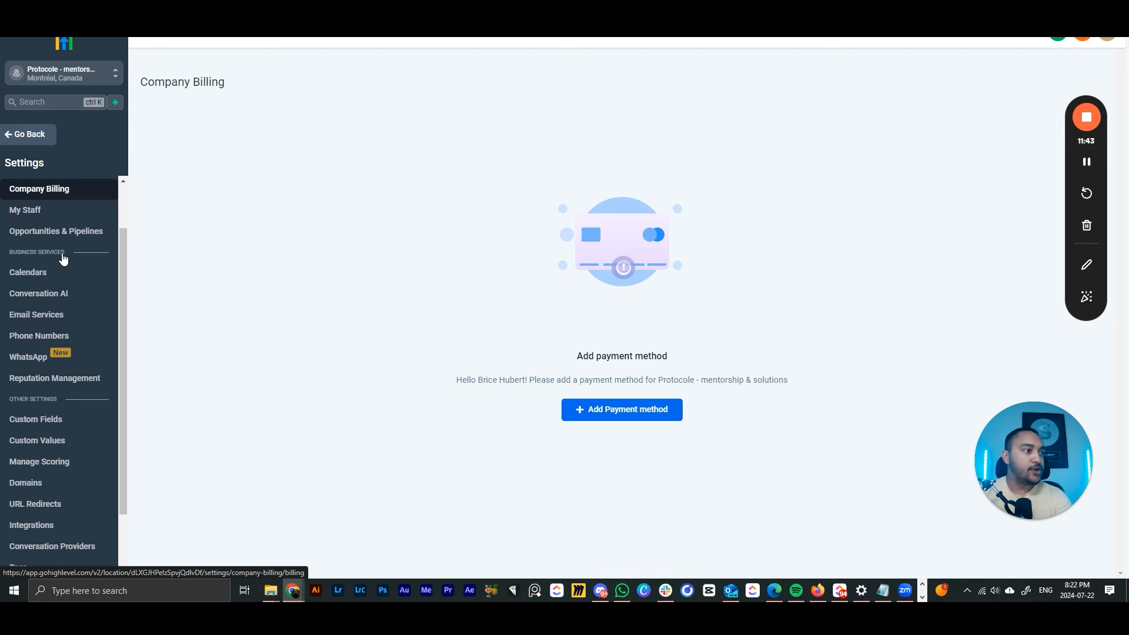
{"action": "scroll", "coordinate": [61, 262], "scroll_direction": "down", "scroll_amount": 1}
{"action": "scroll", "coordinate": [60, 260], "scroll_direction": "up", "scroll_amount": 1}
{"action": "scroll", "coordinate": [77, 366], "scroll_direction": "down", "scroll_amount": 1}
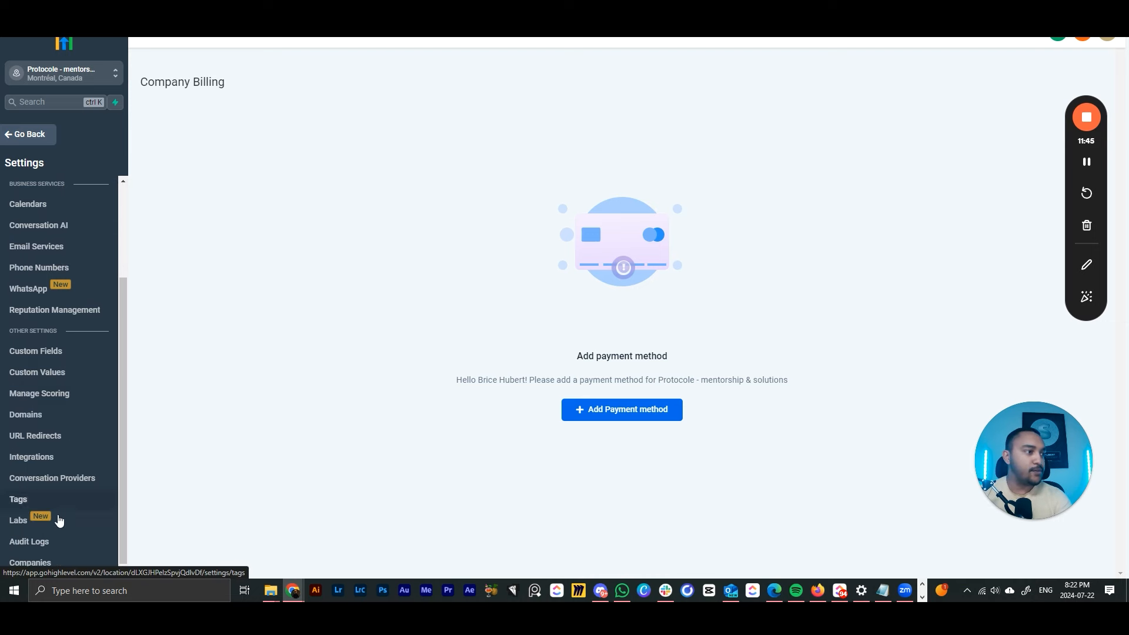
{"action": "left_click", "coordinate": [52, 464]}
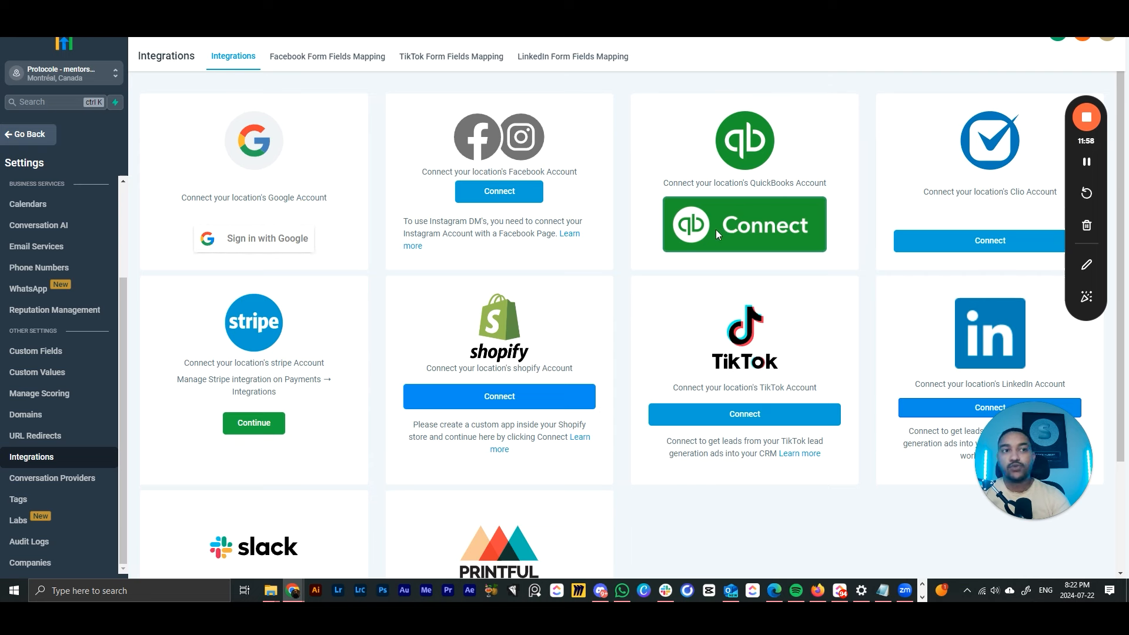
{"action": "scroll", "coordinate": [735, 265], "scroll_direction": "down", "scroll_amount": 1}
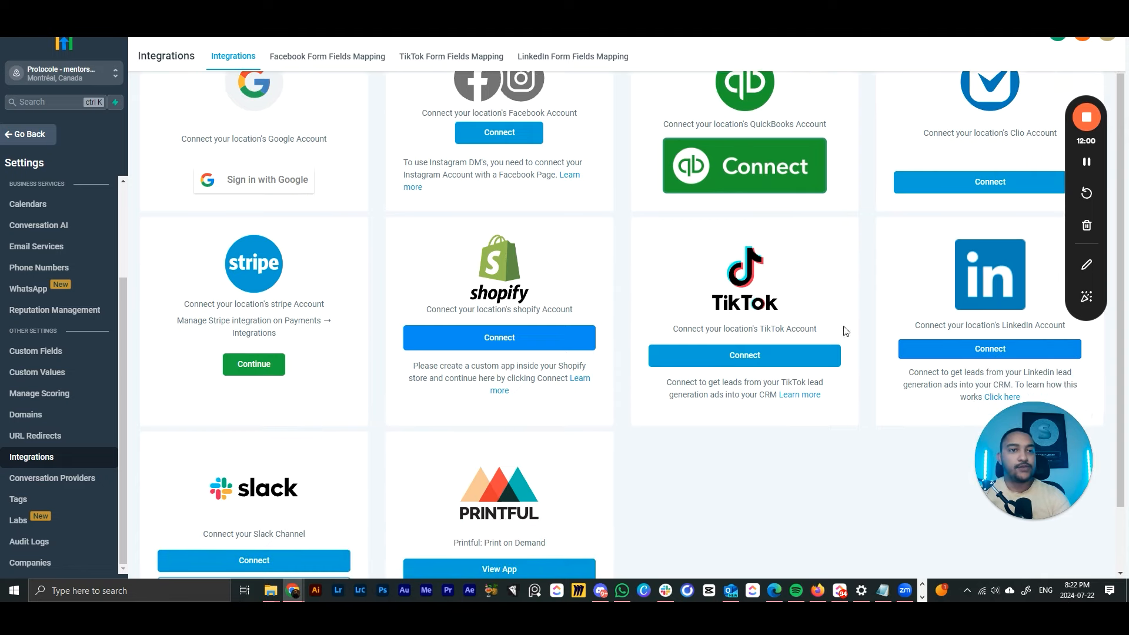
{"action": "scroll", "coordinate": [757, 336], "scroll_direction": "up", "scroll_amount": 1}
{"action": "scroll", "coordinate": [333, 360], "scroll_direction": "down", "scroll_amount": 2}
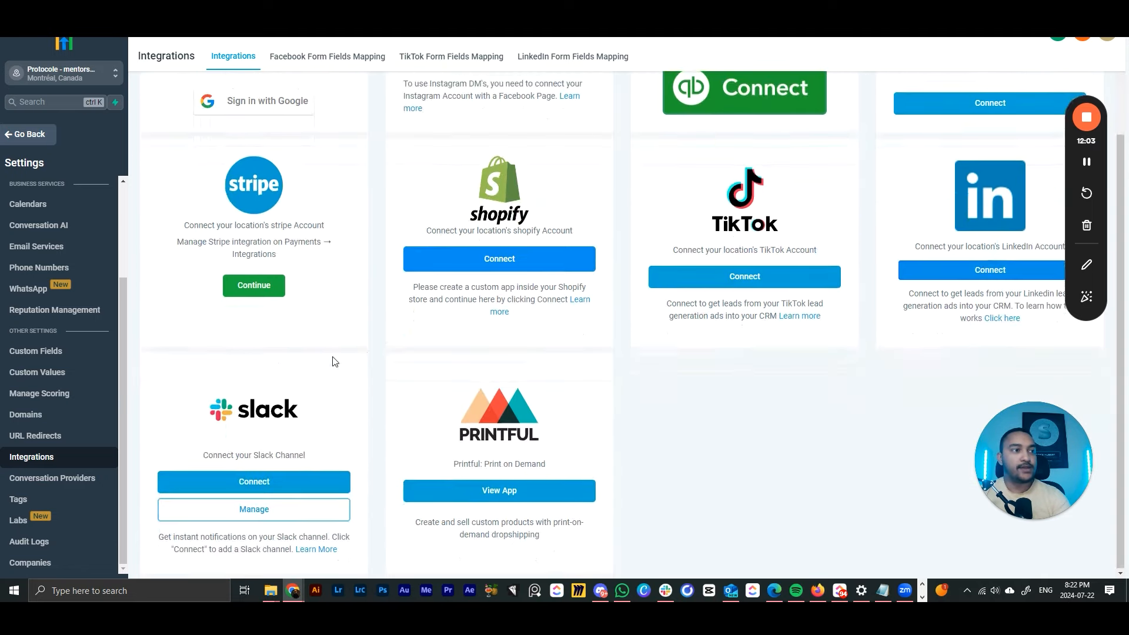
Review the Google, Facebook and Instagram, QuickBooks and Clio connection options in the Integrations settings.
{"action": "scroll", "coordinate": [253, 314], "scroll_direction": "up", "scroll_amount": 2}
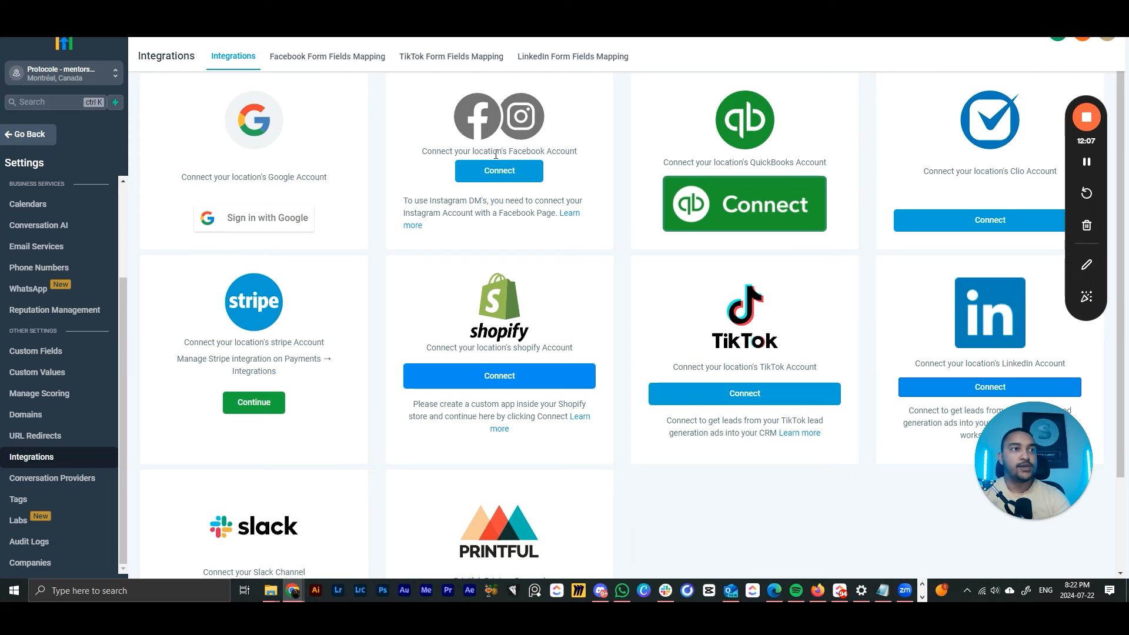
{"action": "scroll", "coordinate": [498, 188], "scroll_direction": "up", "scroll_amount": 1}
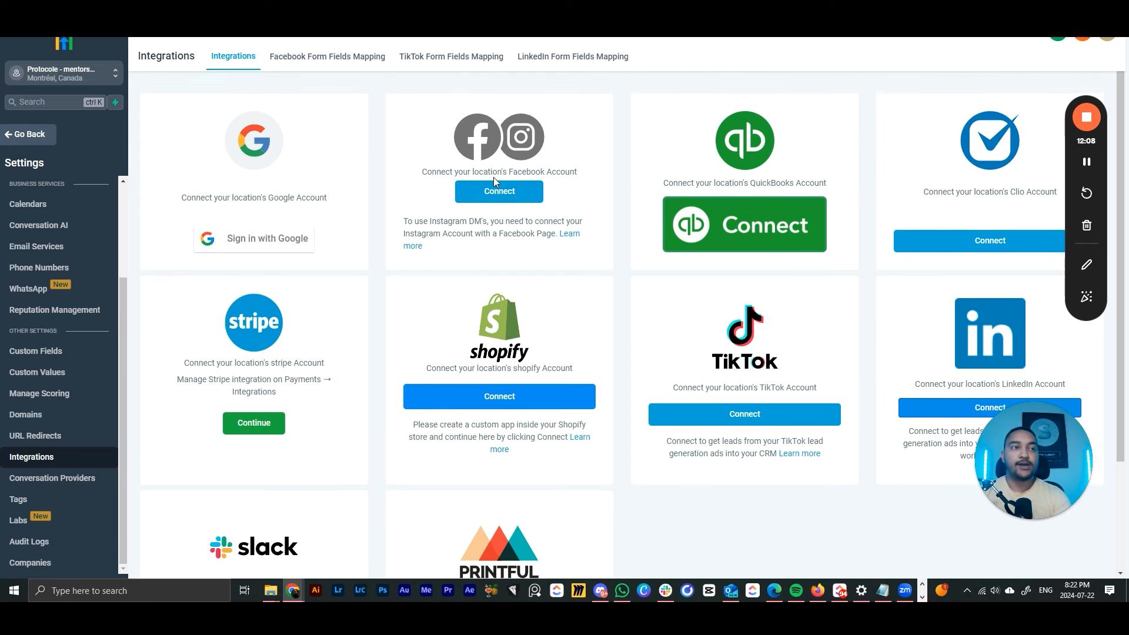
{"action": "scroll", "coordinate": [16, 254], "scroll_direction": "up", "scroll_amount": 2}
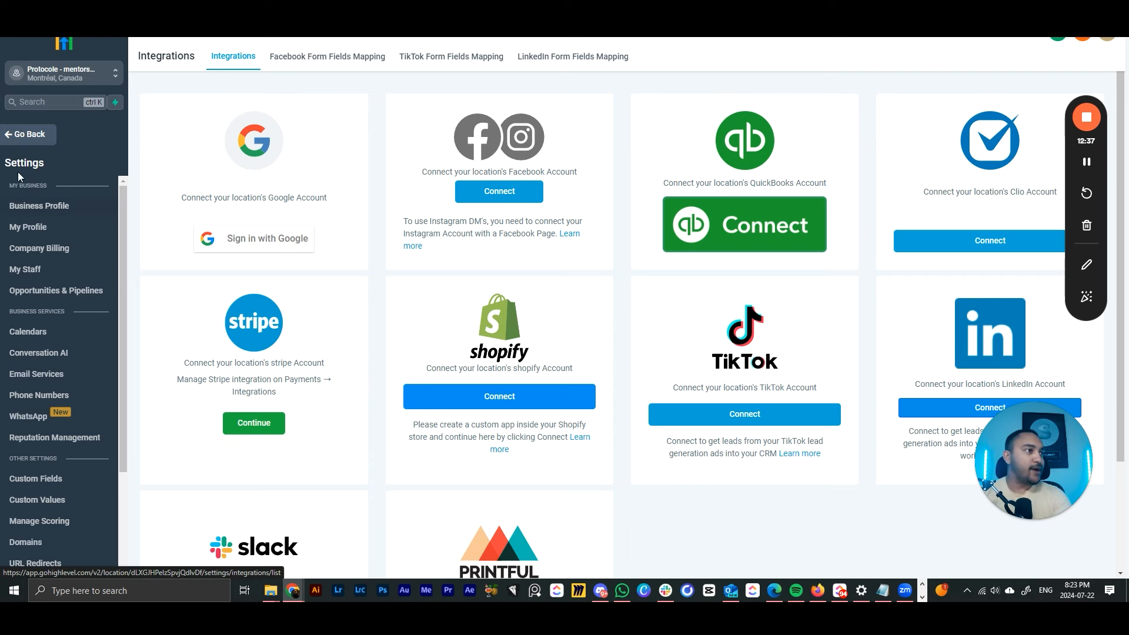
Leave the account settings and open the Payments section's integrations to review the available payment providers.
{"action": "left_click", "coordinate": [17, 139]}
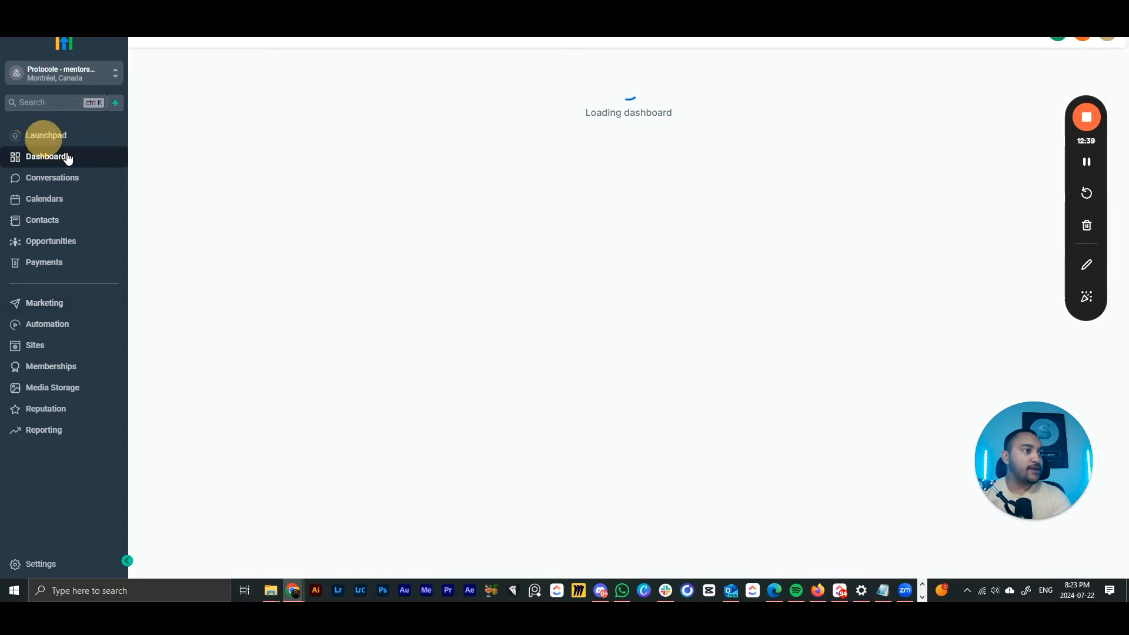
{"action": "left_click", "coordinate": [50, 263]}
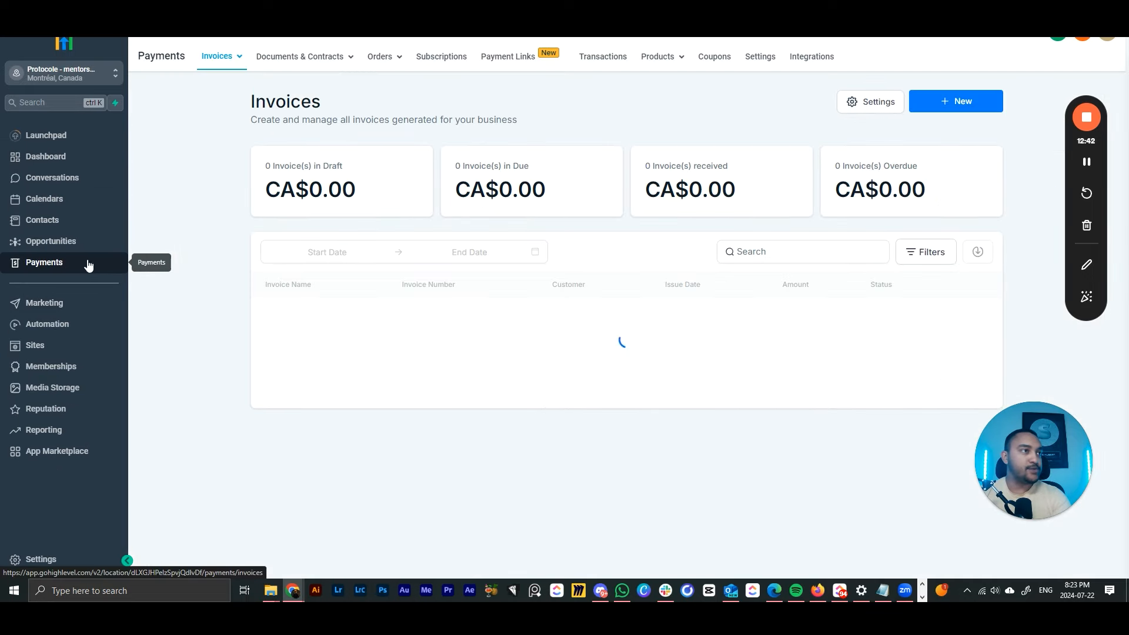
{"action": "left_click", "coordinate": [815, 58]}
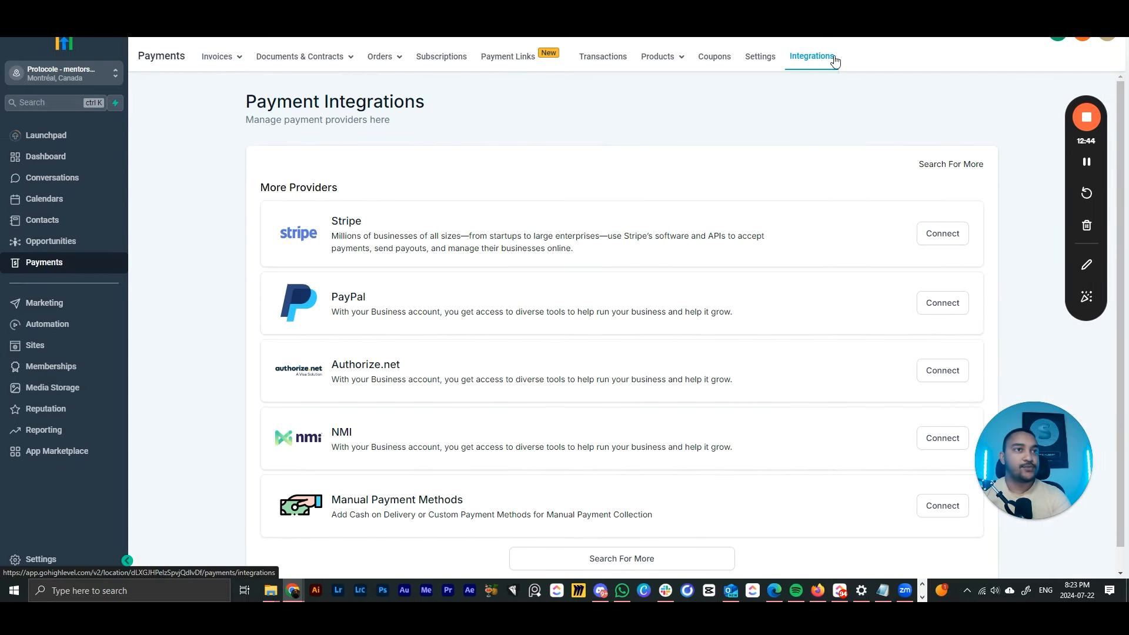
{"action": "scroll", "coordinate": [412, 183], "scroll_direction": "down", "scroll_amount": 1}
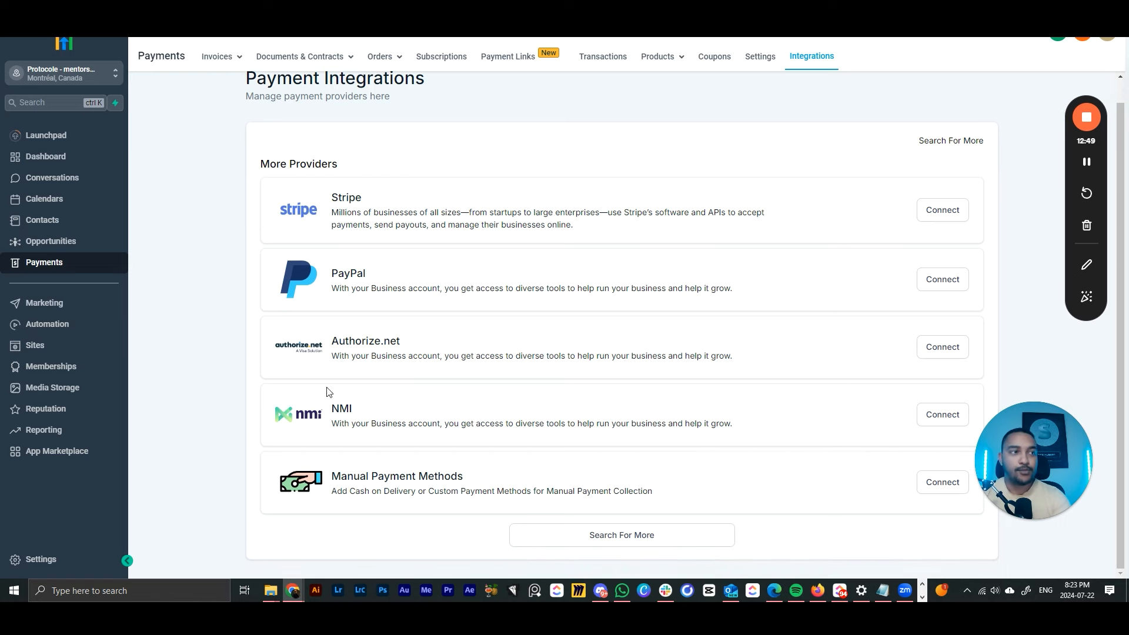
Browse the full list of payment provider integrations, then return to the main Payment Integrations page.
{"action": "left_click", "coordinate": [625, 531]}
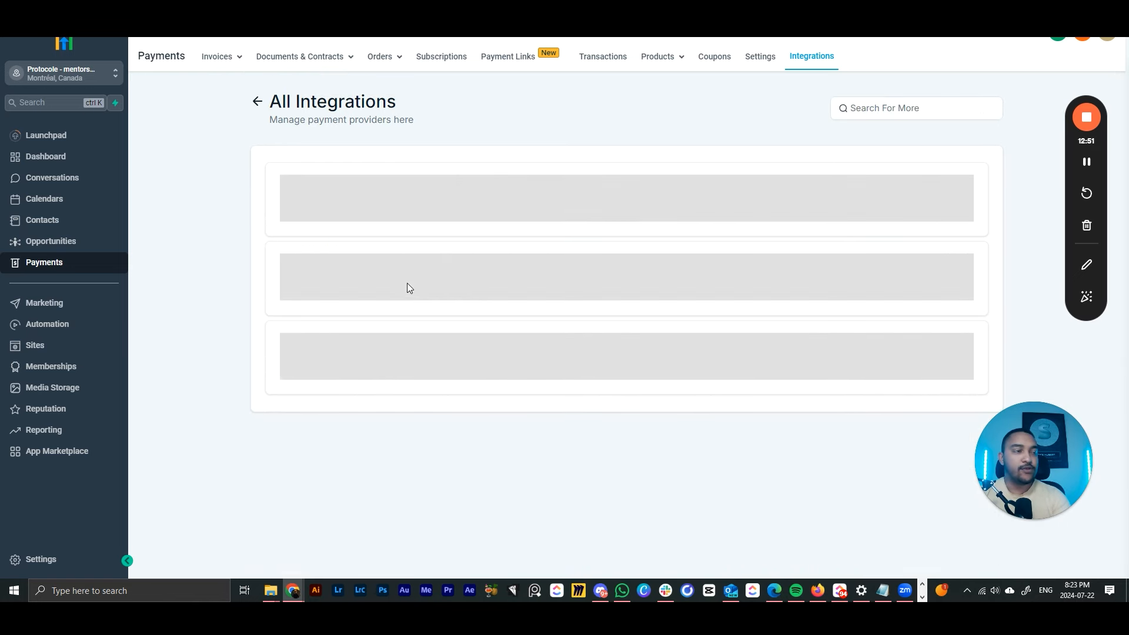
{"action": "scroll", "coordinate": [408, 407], "scroll_direction": "down", "scroll_amount": 2}
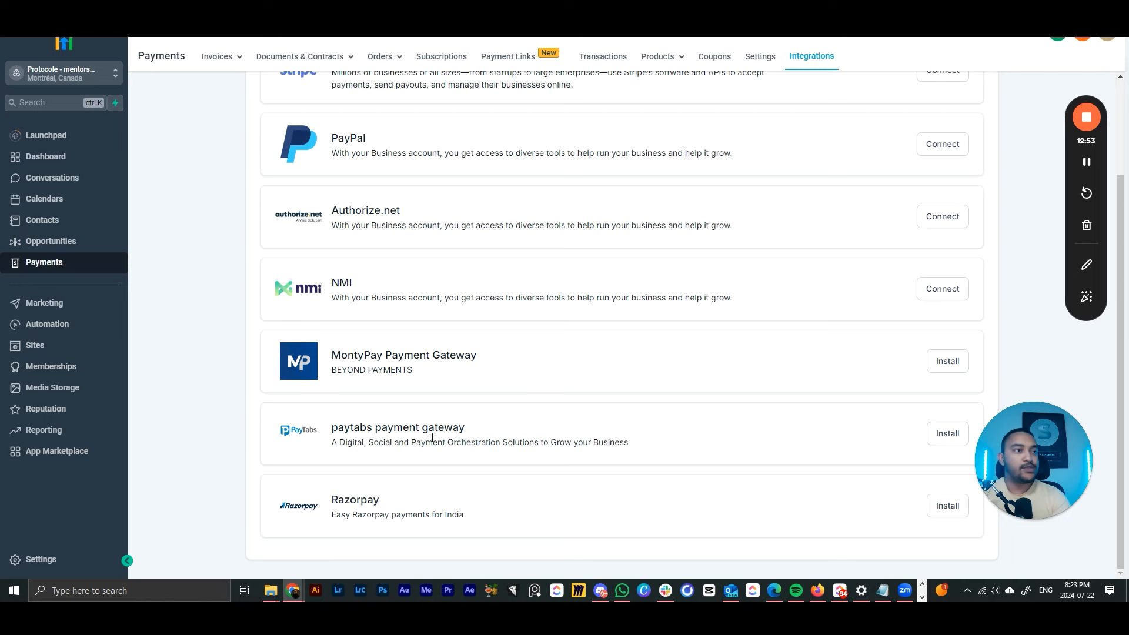
{"action": "scroll", "coordinate": [406, 412], "scroll_direction": "up", "scroll_amount": 2}
{"action": "left_click", "coordinate": [251, 102]}
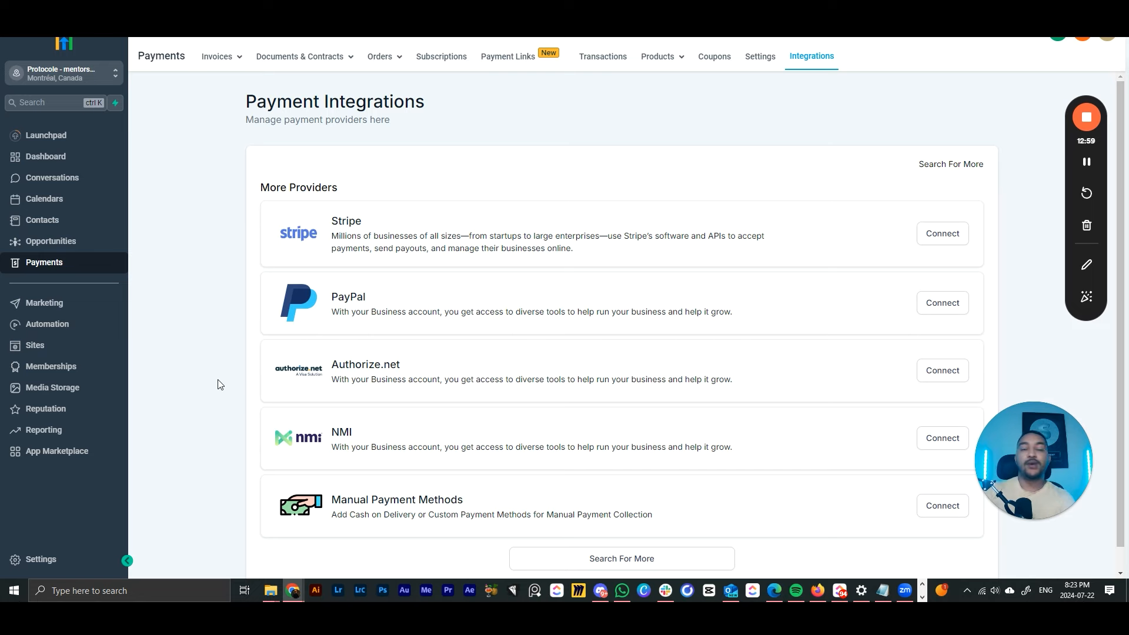
Revisit the account settings at the Business Profile page, then go back to Payment Integrations.
{"action": "left_click", "coordinate": [53, 559]}
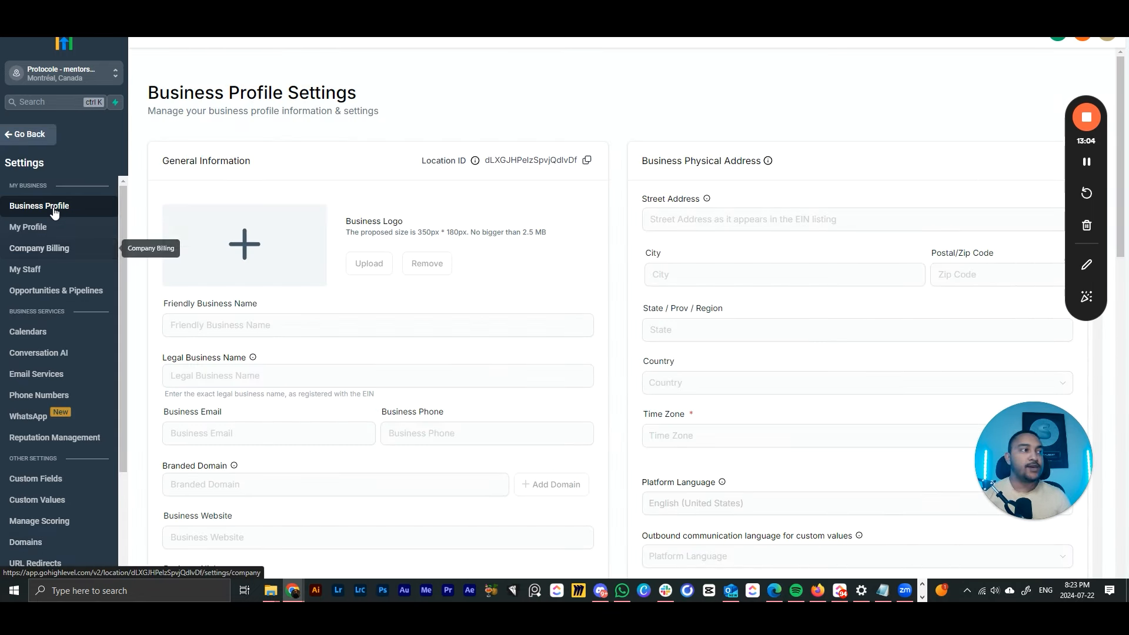
{"action": "left_click", "coordinate": [28, 135]}
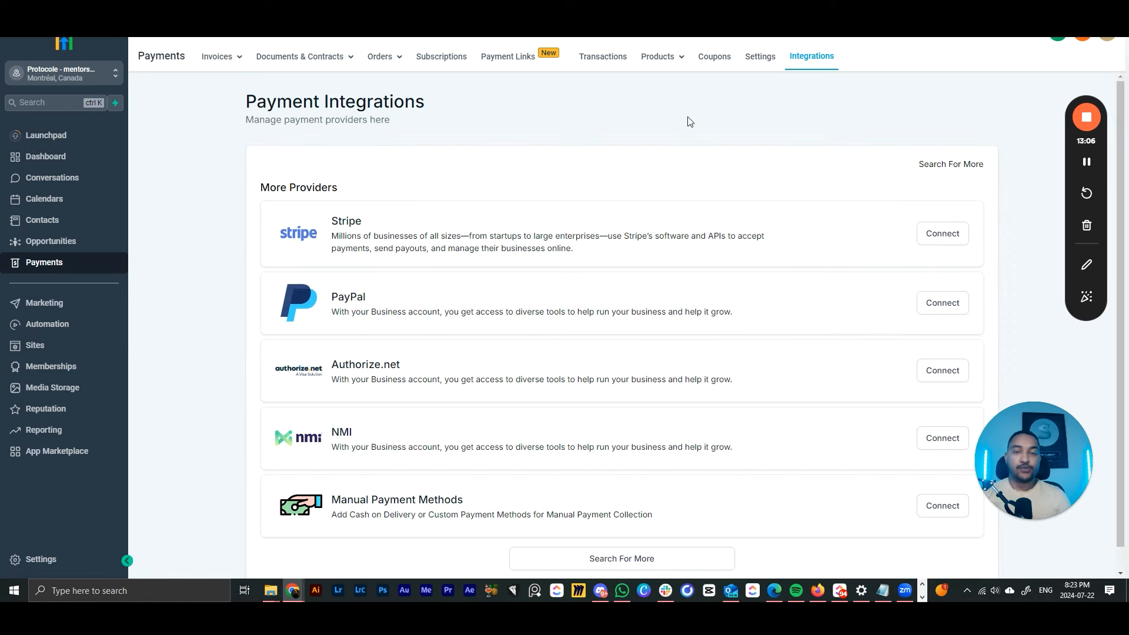